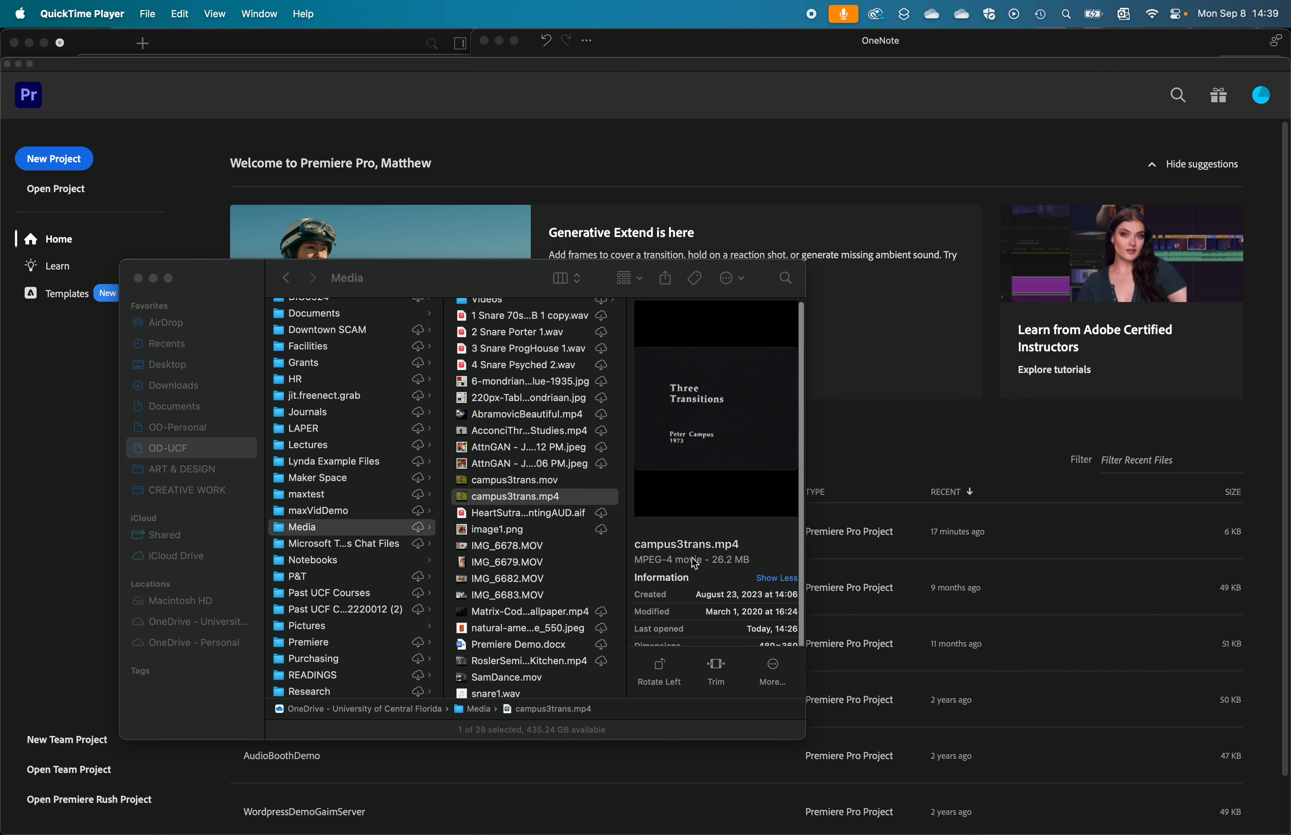
Step: Examine the file details of campus3trans.mp4 and campus3trans.mov in the Media folder
{"action": "scroll", "coordinate": [696, 564], "scroll_direction": "down", "scroll_amount": 3}
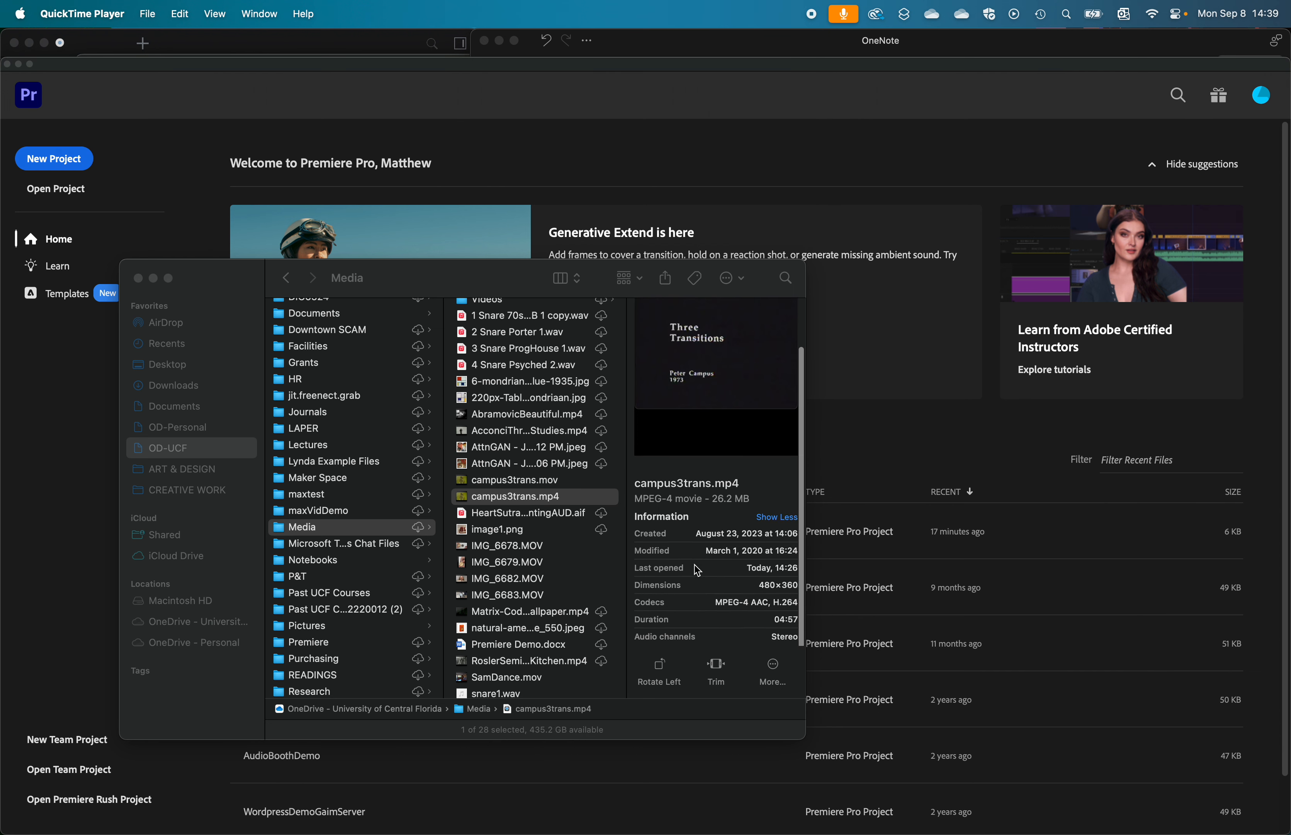
{"action": "scroll", "coordinate": [733, 584], "scroll_direction": "up", "scroll_amount": 1}
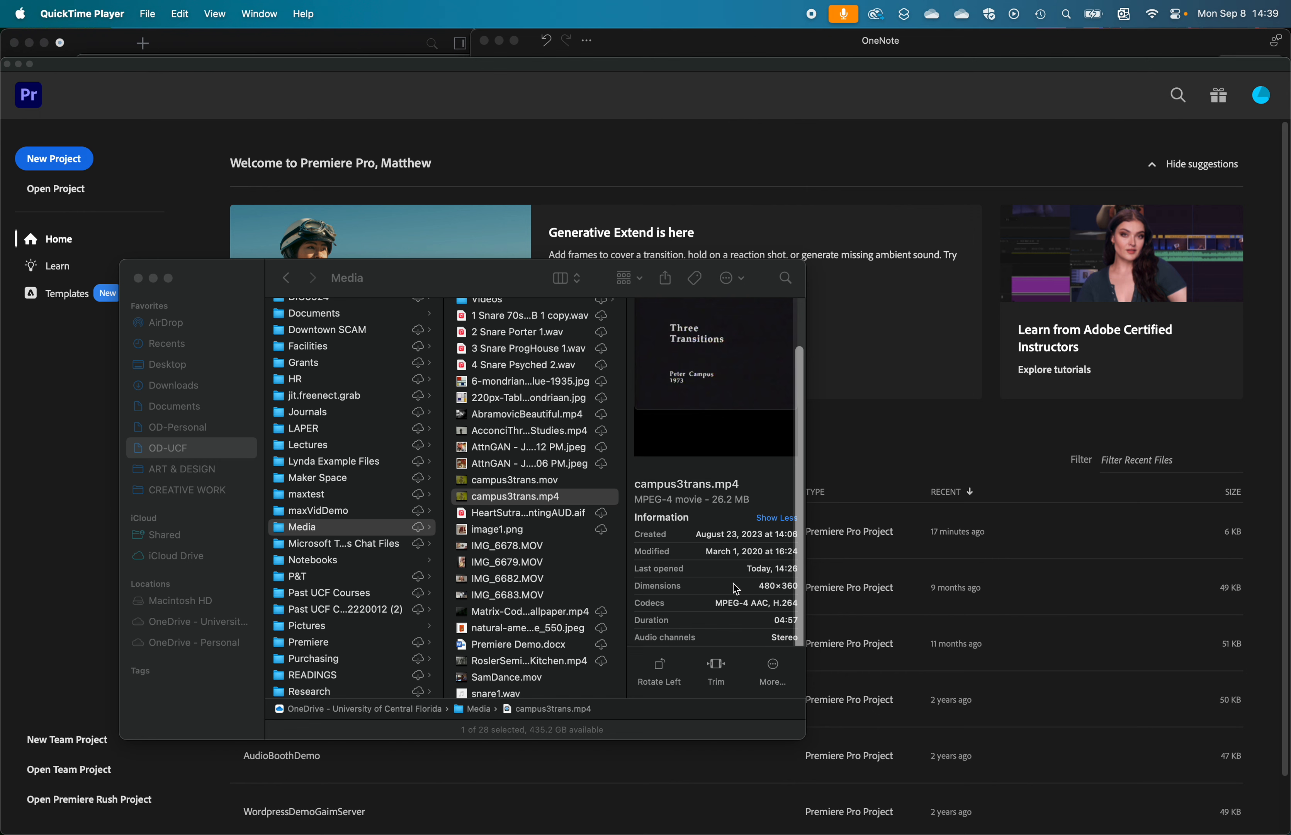
{"action": "scroll", "coordinate": [734, 586], "scroll_direction": "up", "scroll_amount": 3}
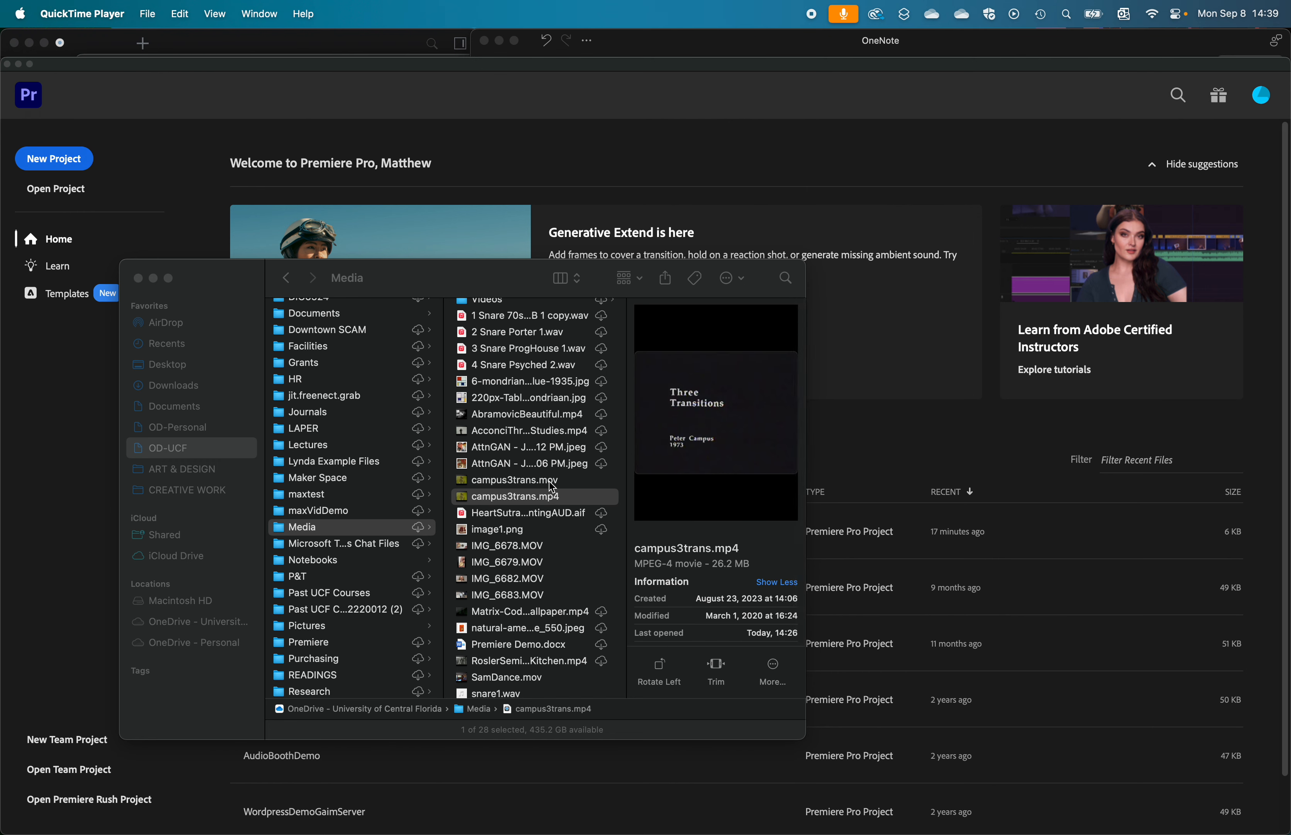
{"action": "left_click", "coordinate": [549, 483]}
{"action": "left_click", "coordinate": [549, 483]}
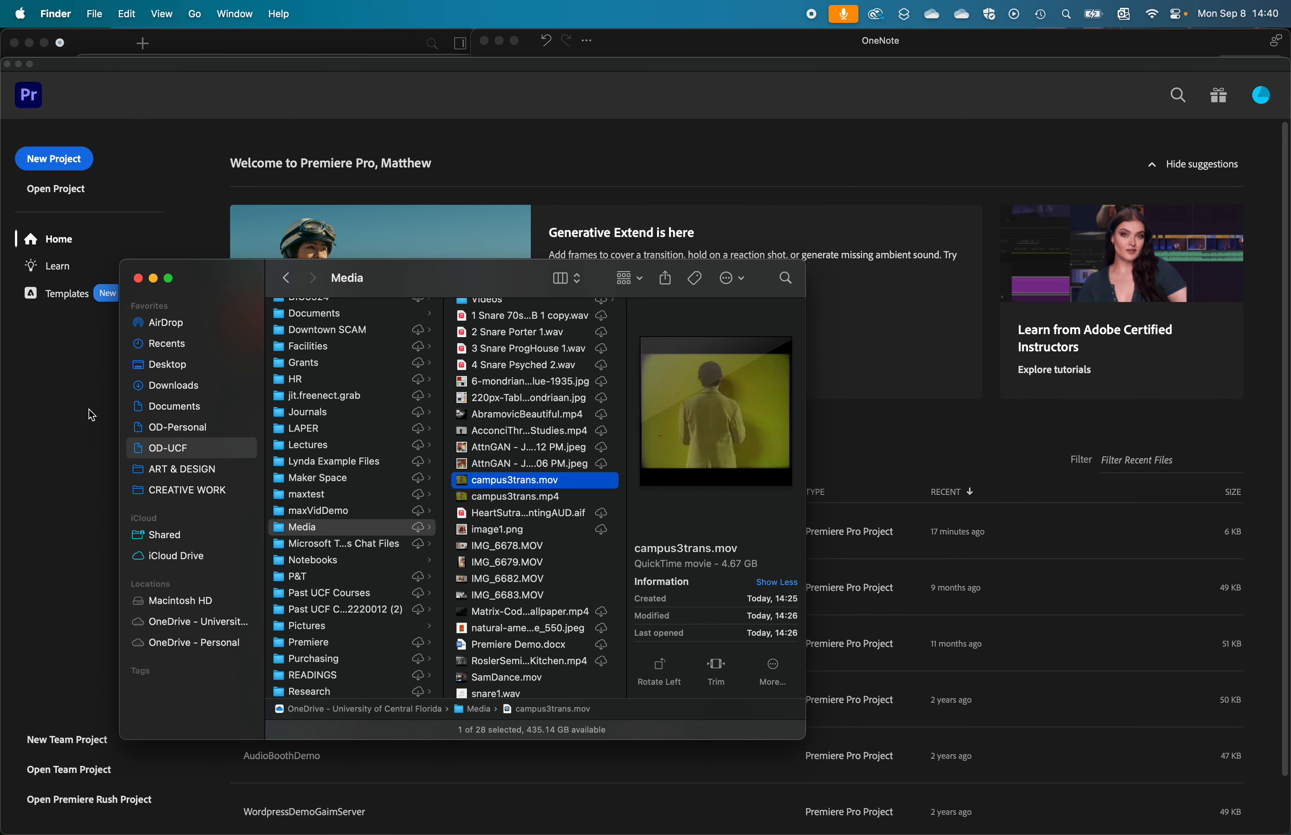
{"action": "left_click", "coordinate": [541, 498]}
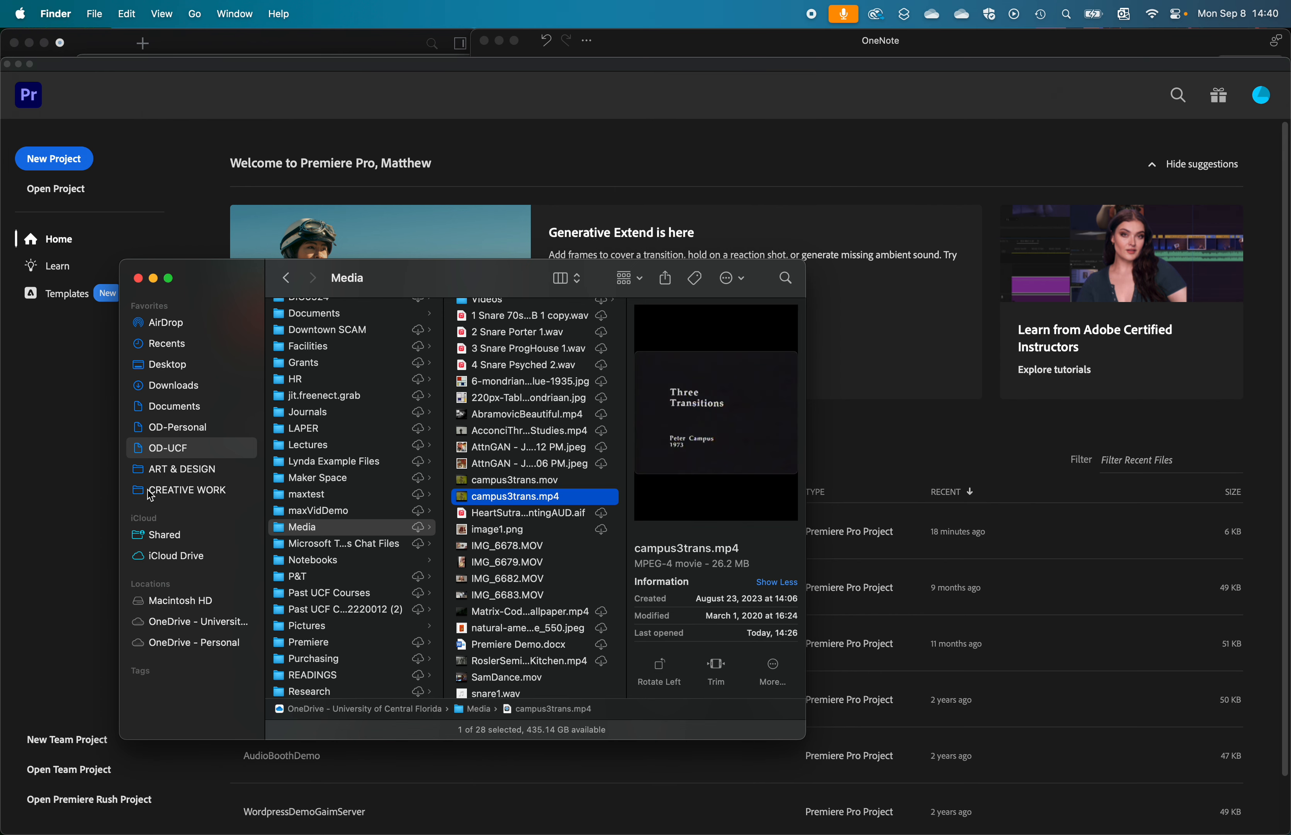
Step: Switch to Premiere Pro and create a new project named Untitled, skipping the initial media import
{"action": "left_click", "coordinate": [71, 468]}
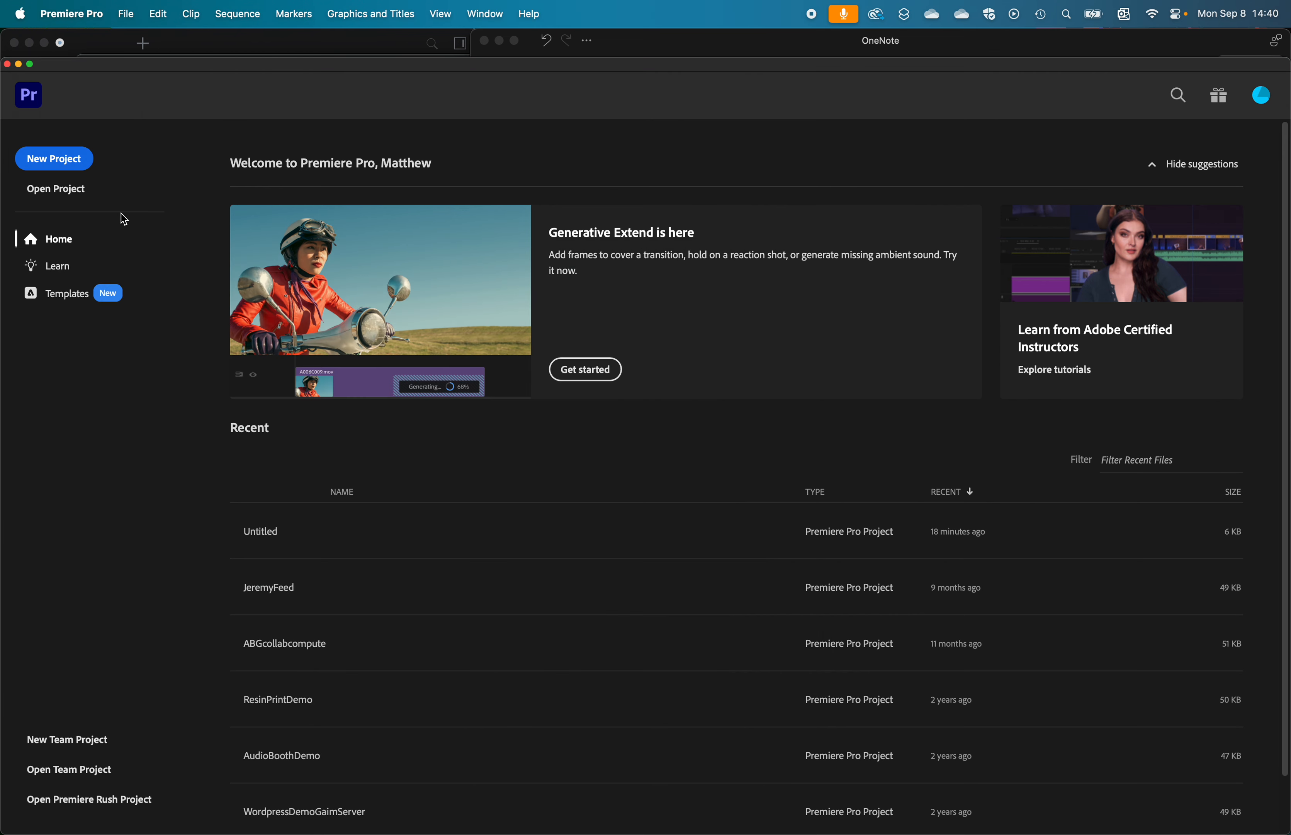
{"action": "left_click", "coordinate": [77, 161]}
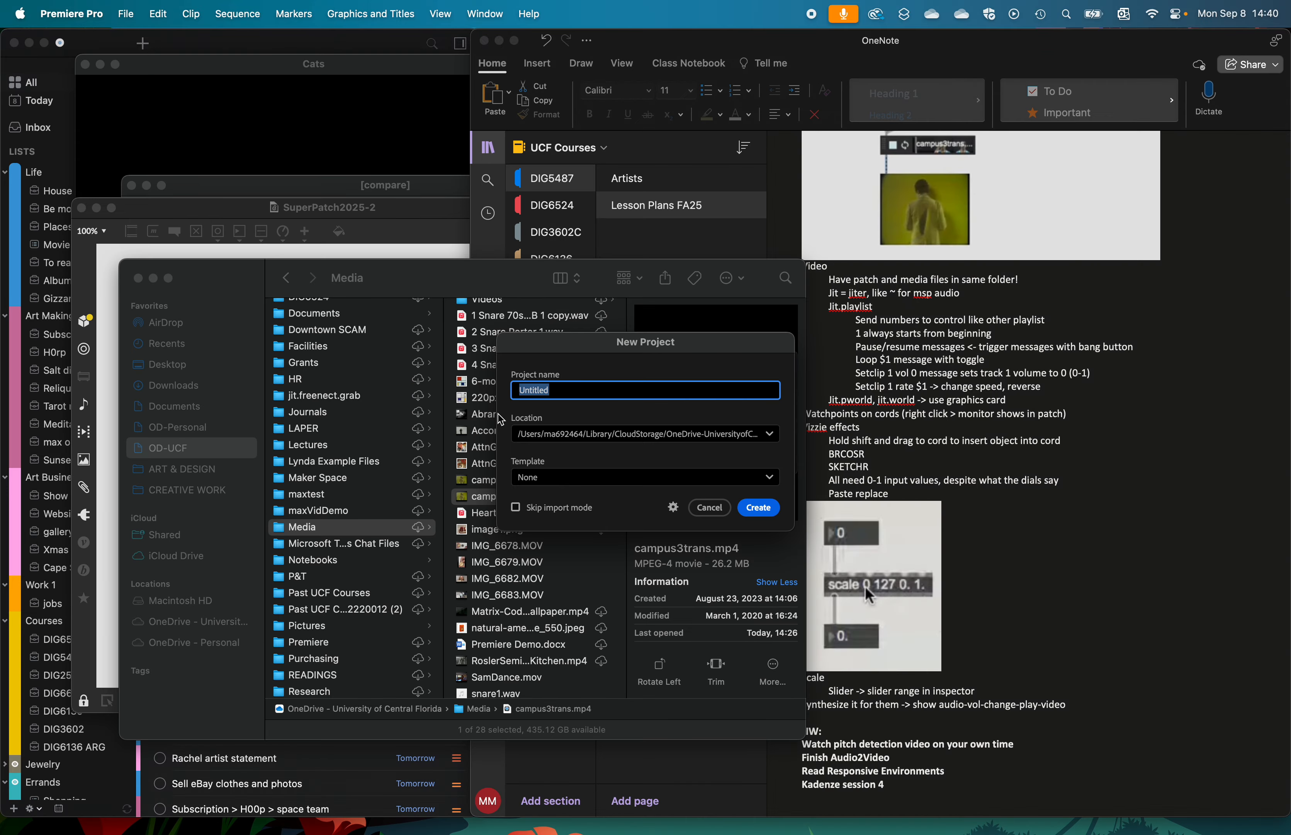
{"action": "left_click", "coordinate": [752, 511]}
{"action": "left_click", "coordinate": [750, 492]}
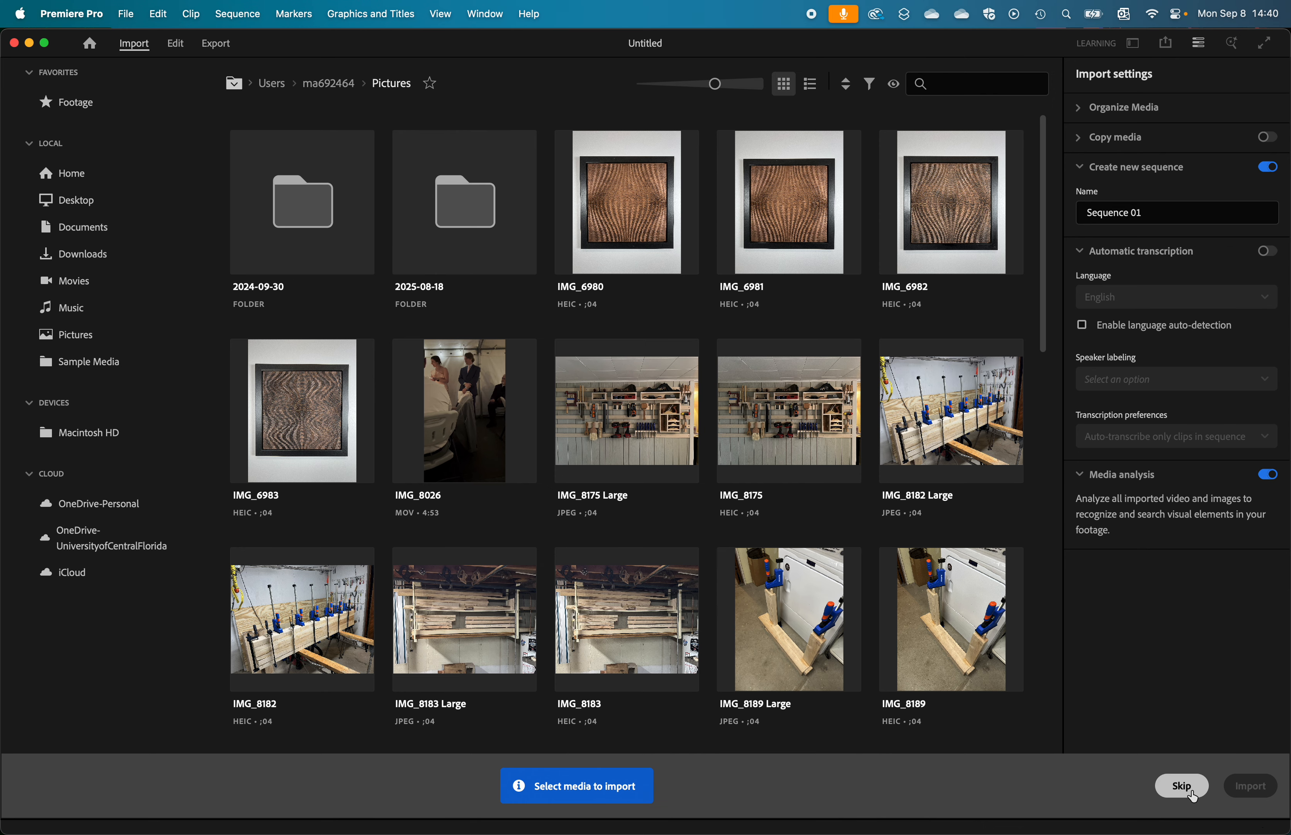
{"action": "left_click", "coordinate": [1183, 786]}
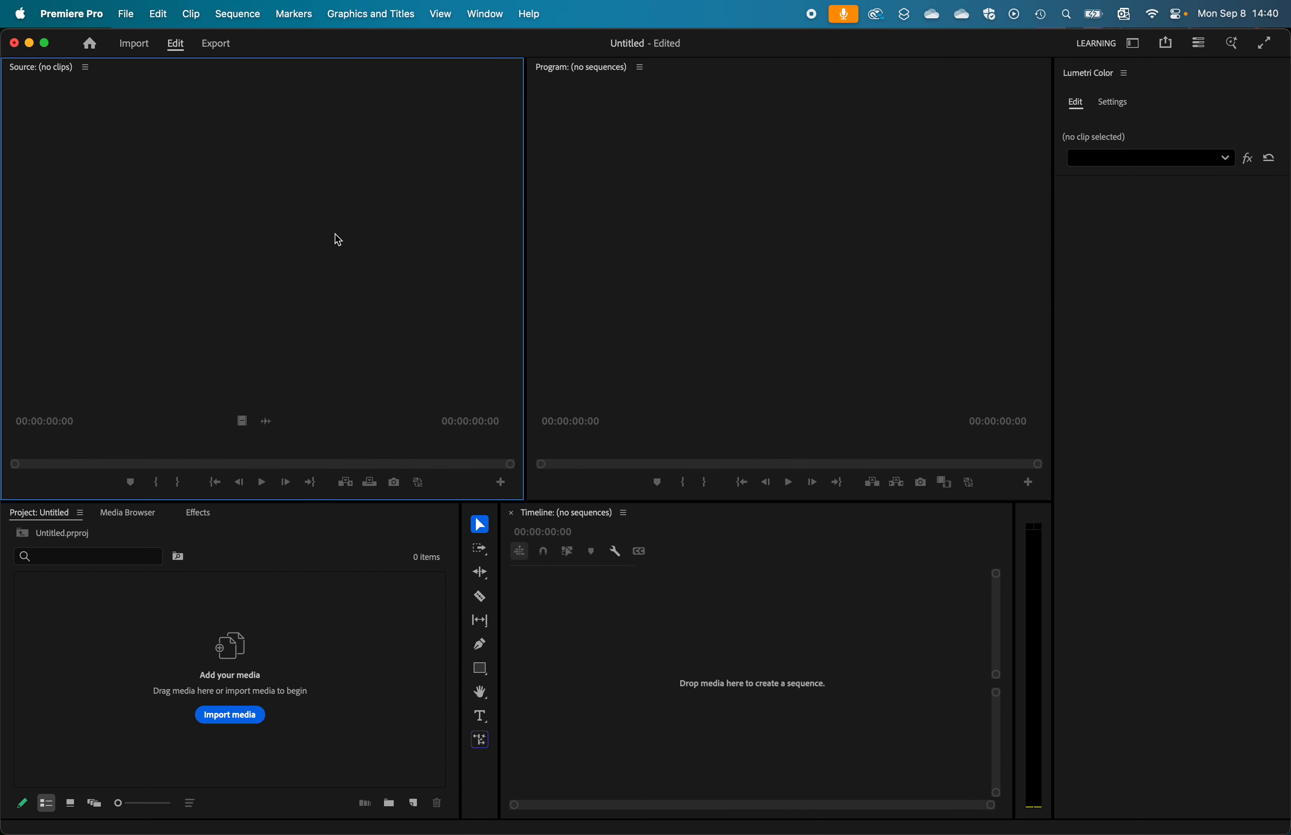
Step: Import campus3trans.mp4 from the Media folder into the project
{"action": "left_click", "coordinate": [233, 726]}
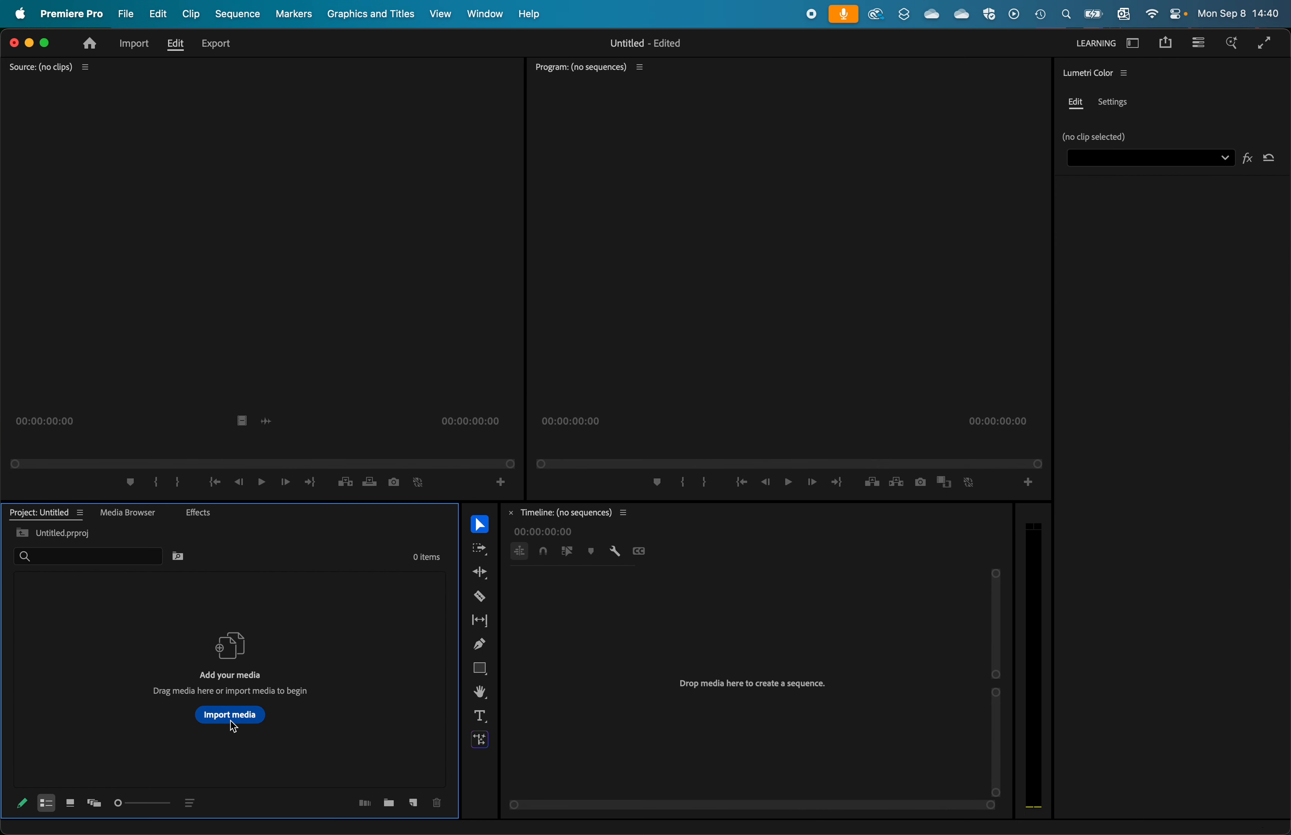
{"action": "left_click", "coordinate": [233, 726]}
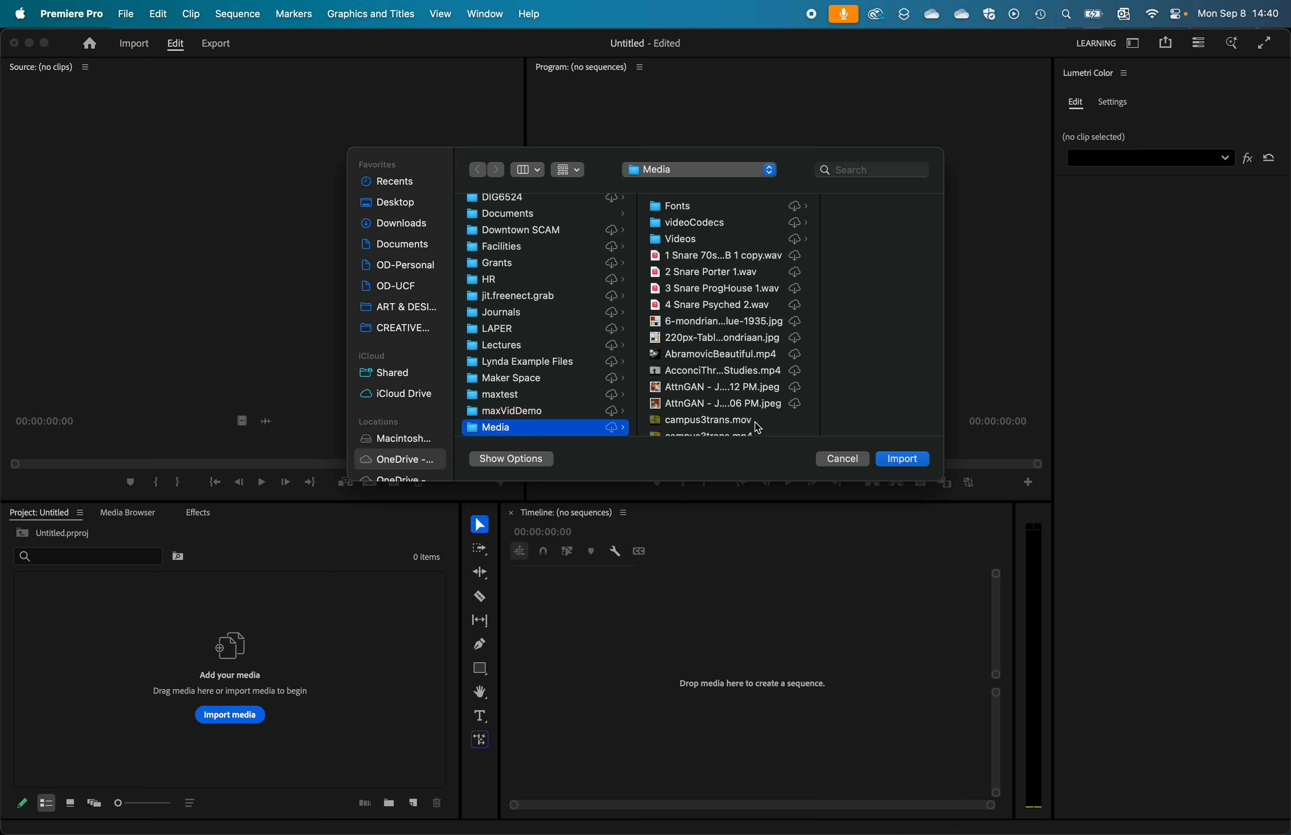
{"action": "scroll", "coordinate": [711, 428], "scroll_direction": "down", "scroll_amount": 3}
{"action": "left_click", "coordinate": [724, 384]}
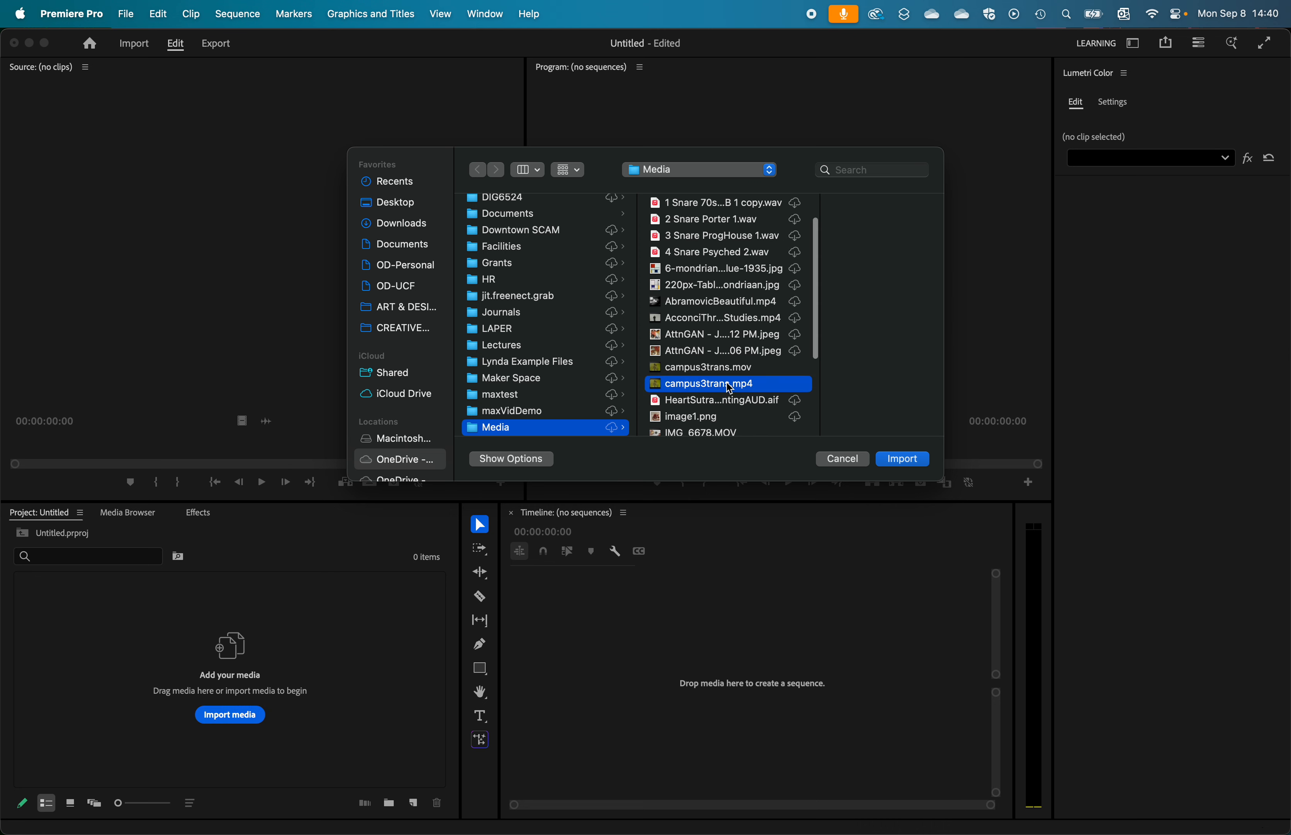
{"action": "left_click", "coordinate": [890, 459]}
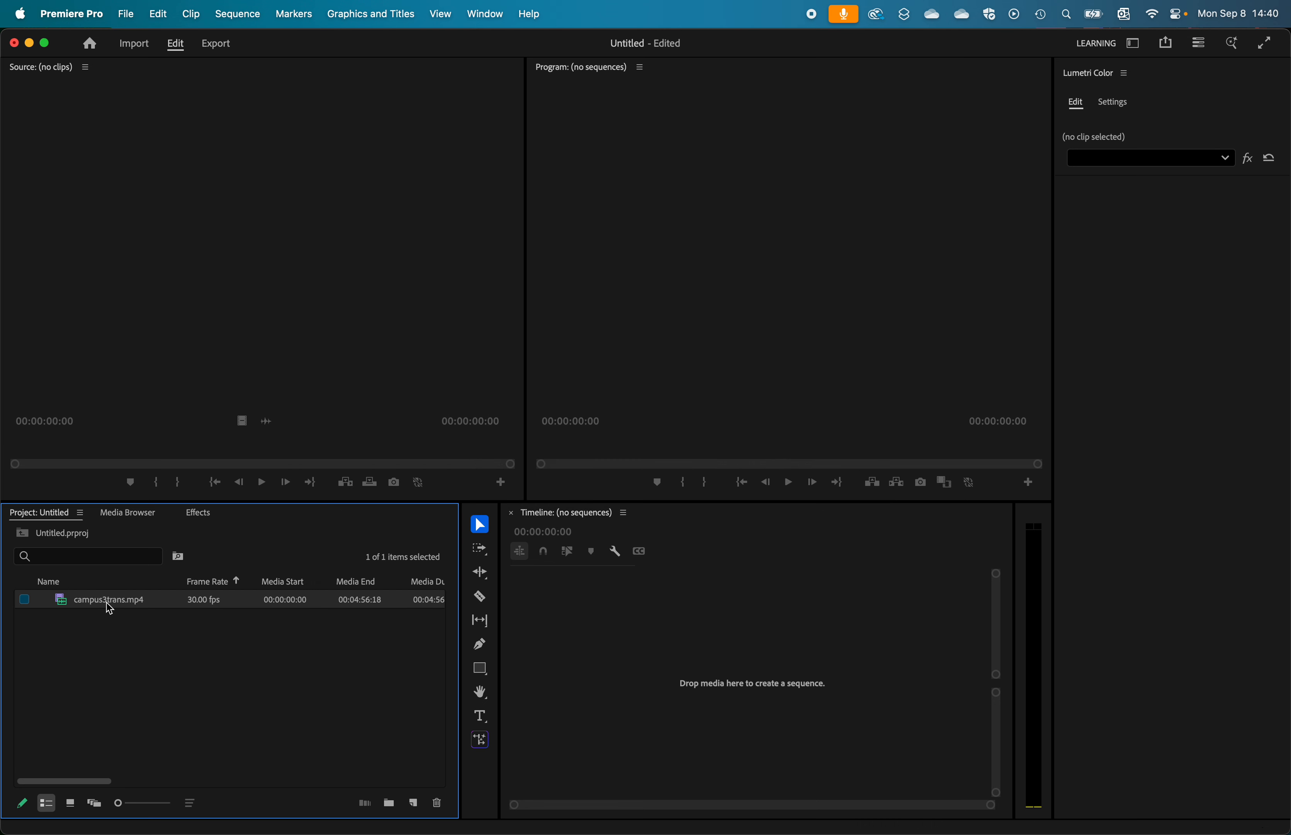
Step: Create a new sequence from the campus3trans.mp4 clip
{"action": "right_click", "coordinate": [108, 602]}
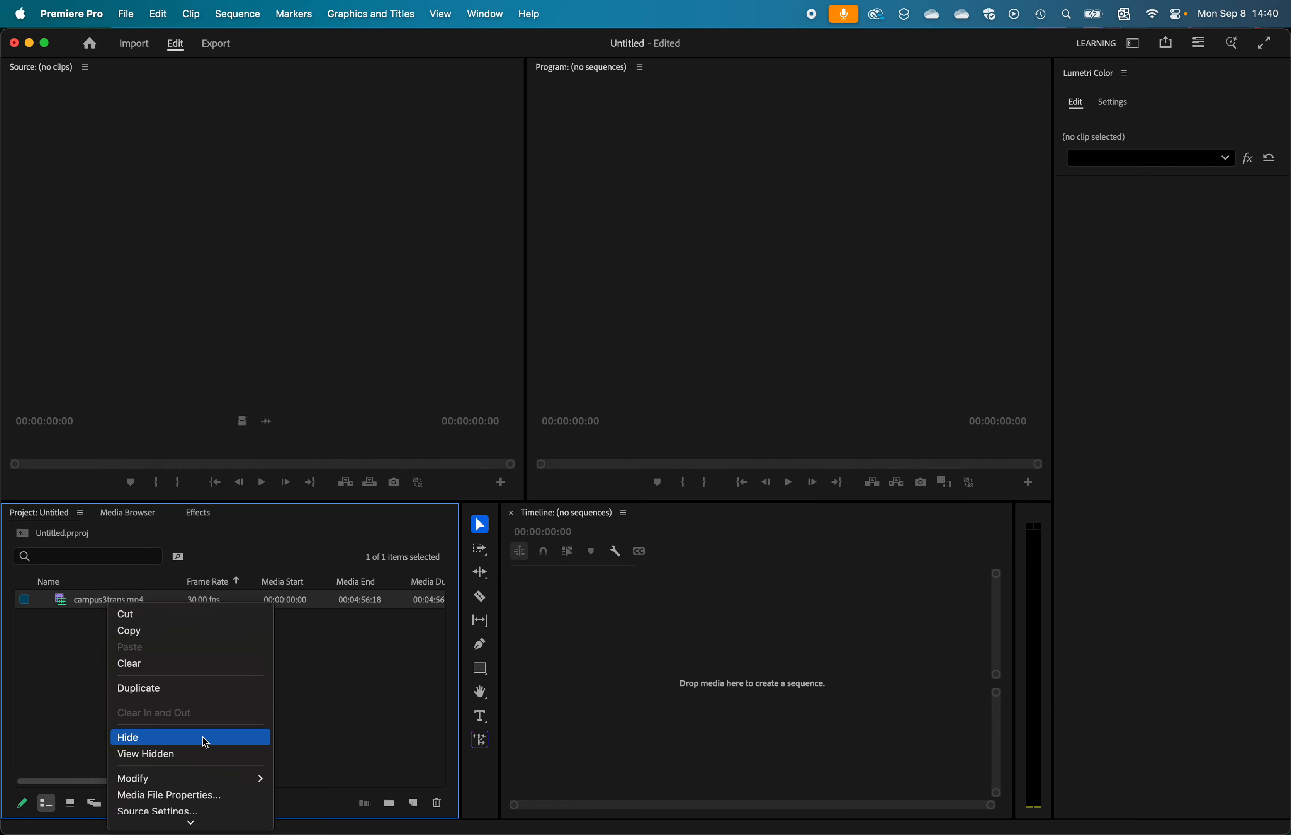
{"action": "scroll", "coordinate": [205, 743], "scroll_direction": "down", "scroll_amount": 5}
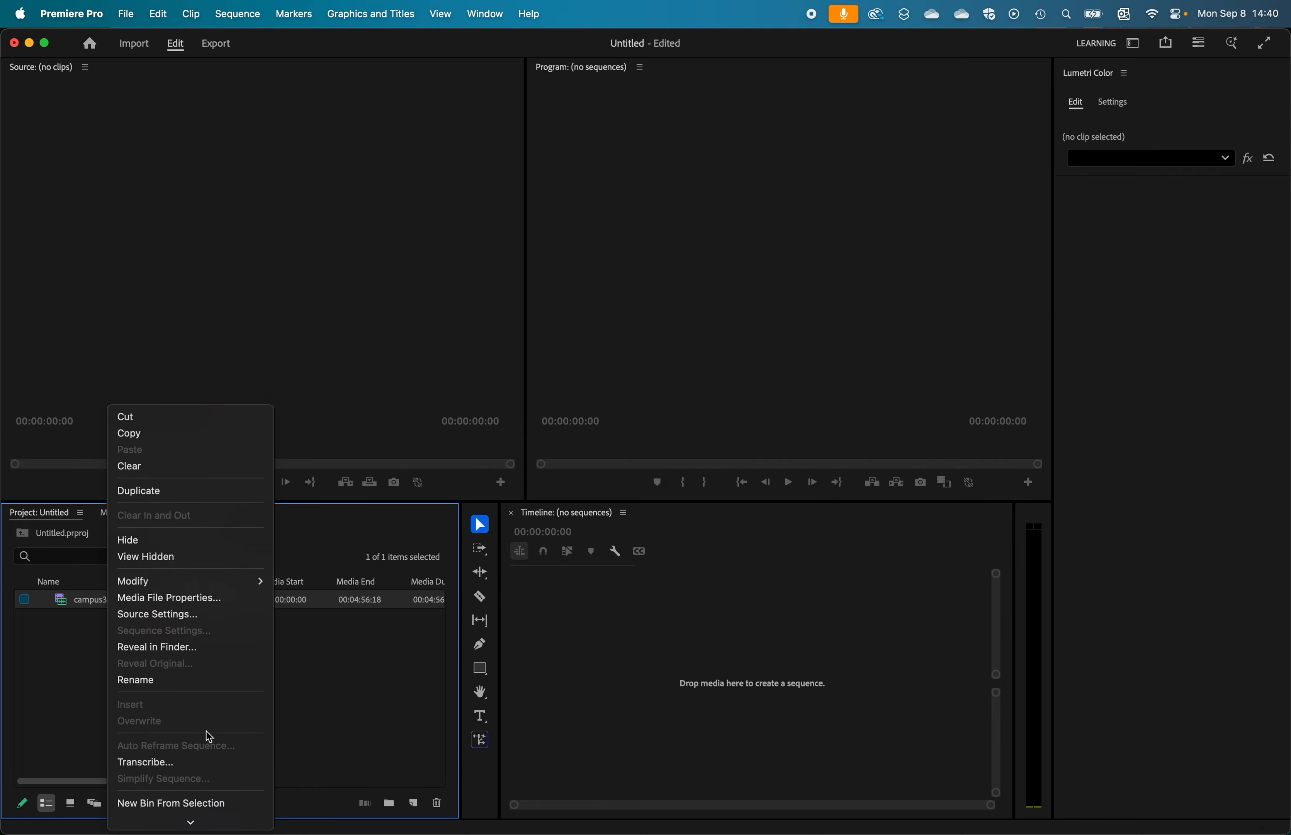
{"action": "scroll", "coordinate": [209, 737], "scroll_direction": "down", "scroll_amount": 3}
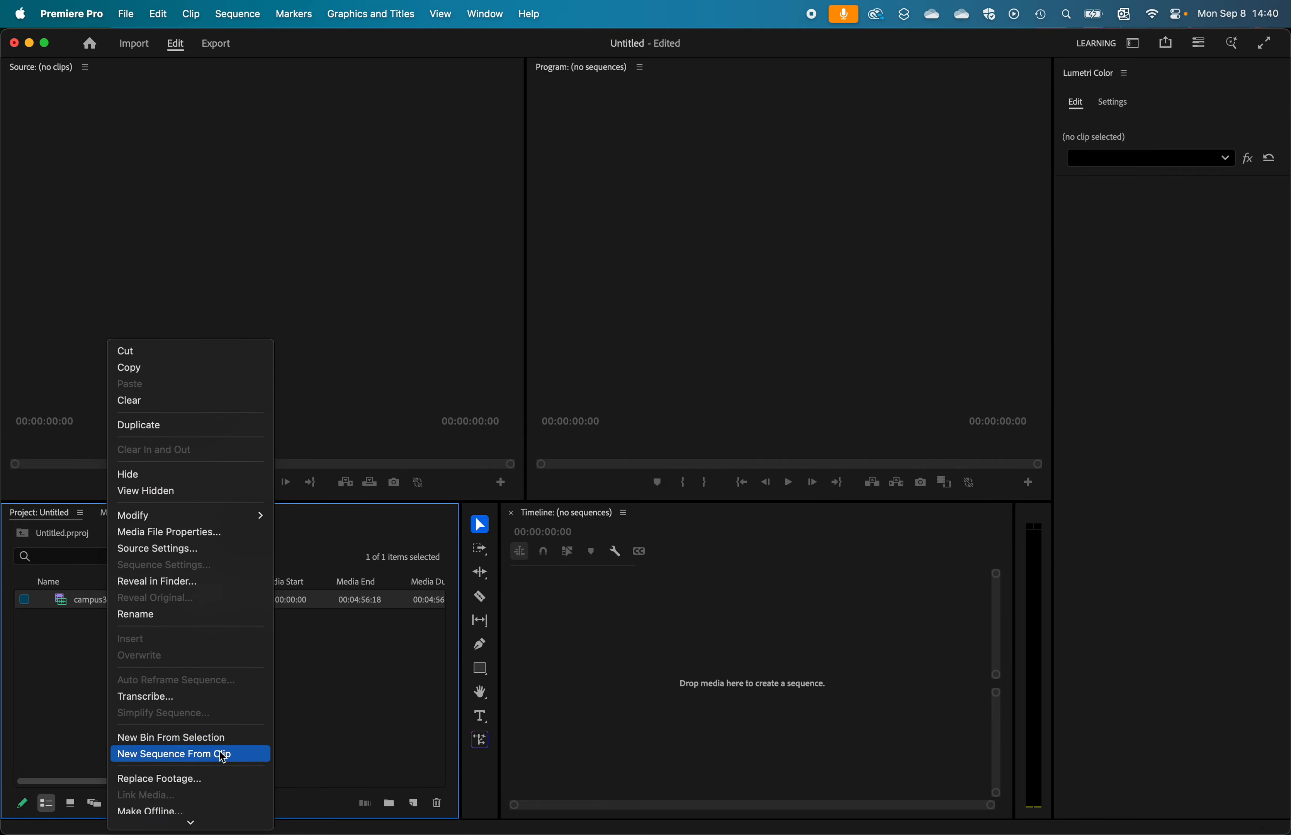
{"action": "left_click", "coordinate": [223, 755]}
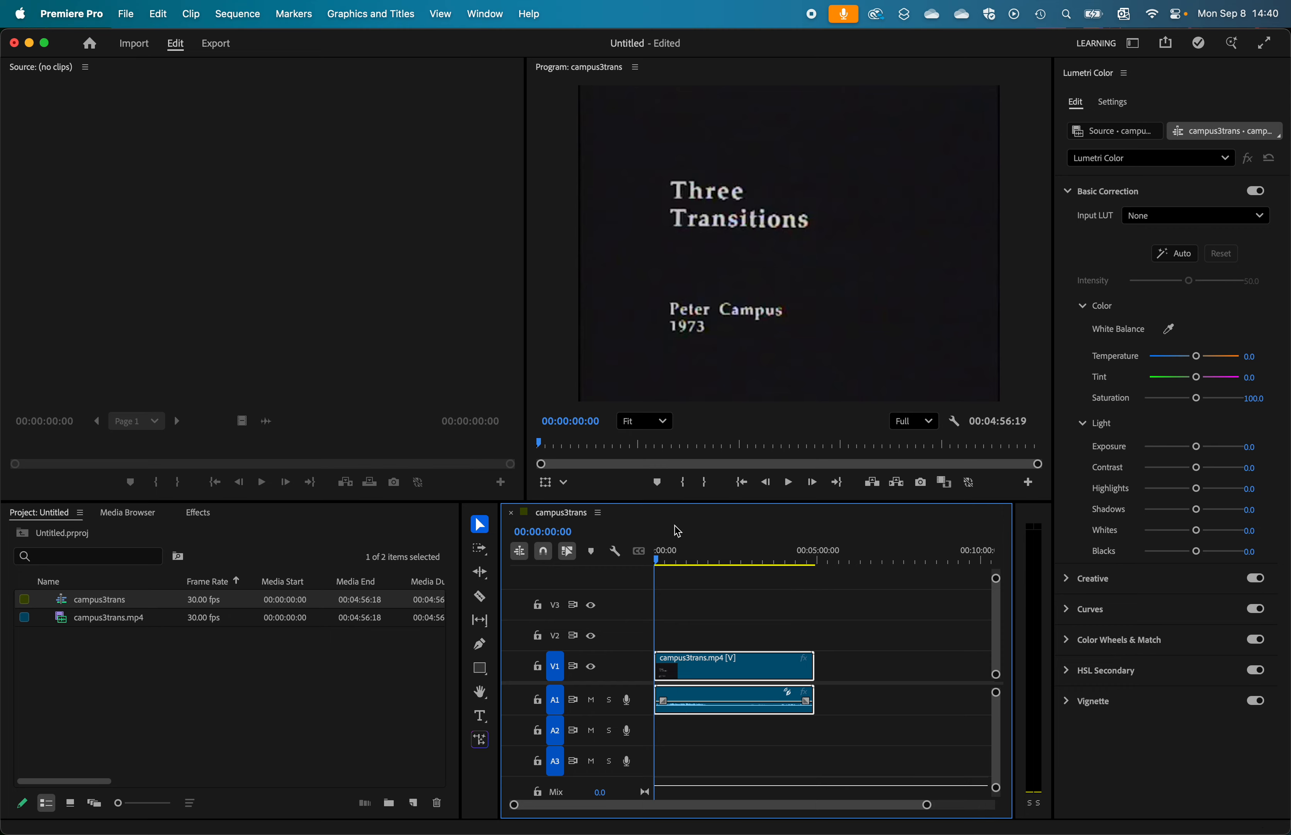
Step: Open the media export settings for the campus3trans sequence and set the format to QuickTime
{"action": "left_click", "coordinate": [134, 17]}
{"action": "mouse_move", "coordinate": [246, 483]}
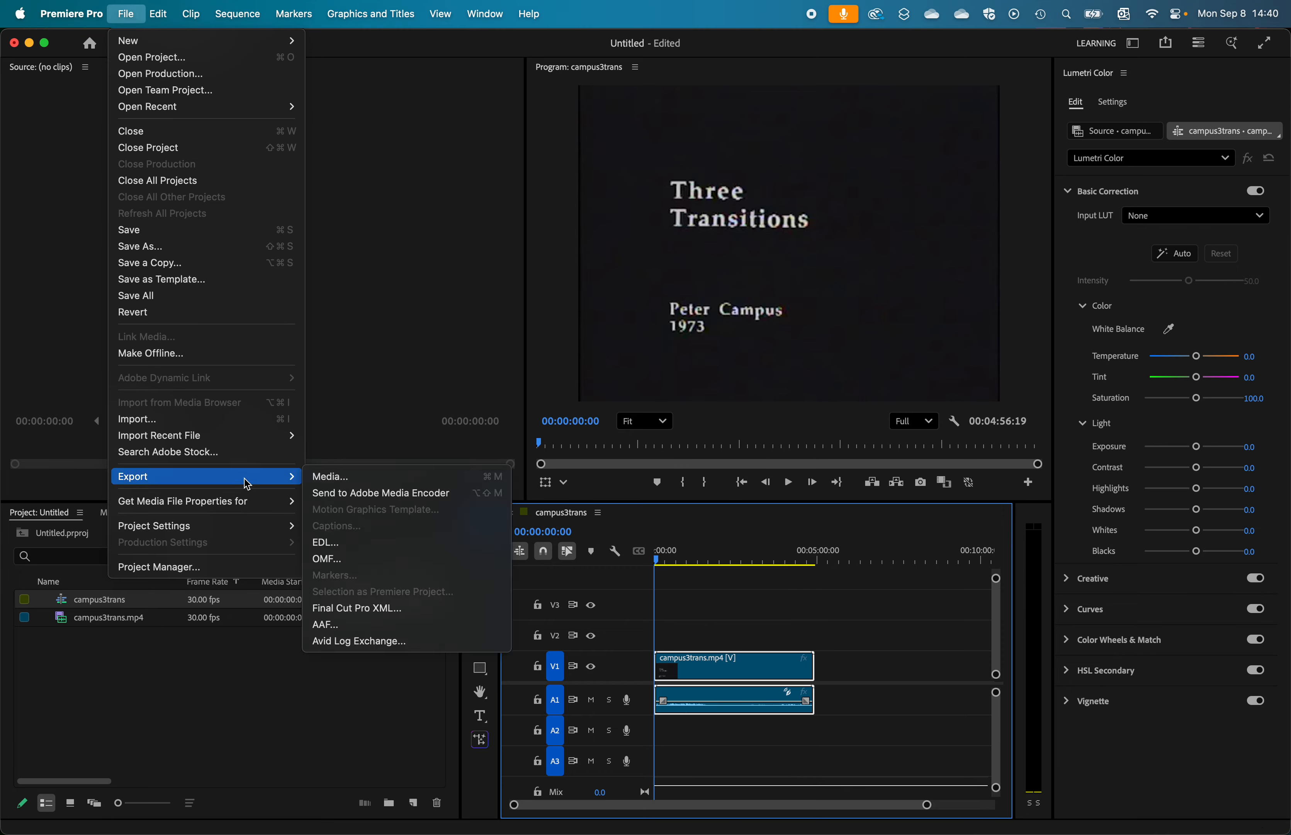
{"action": "left_click", "coordinate": [332, 476]}
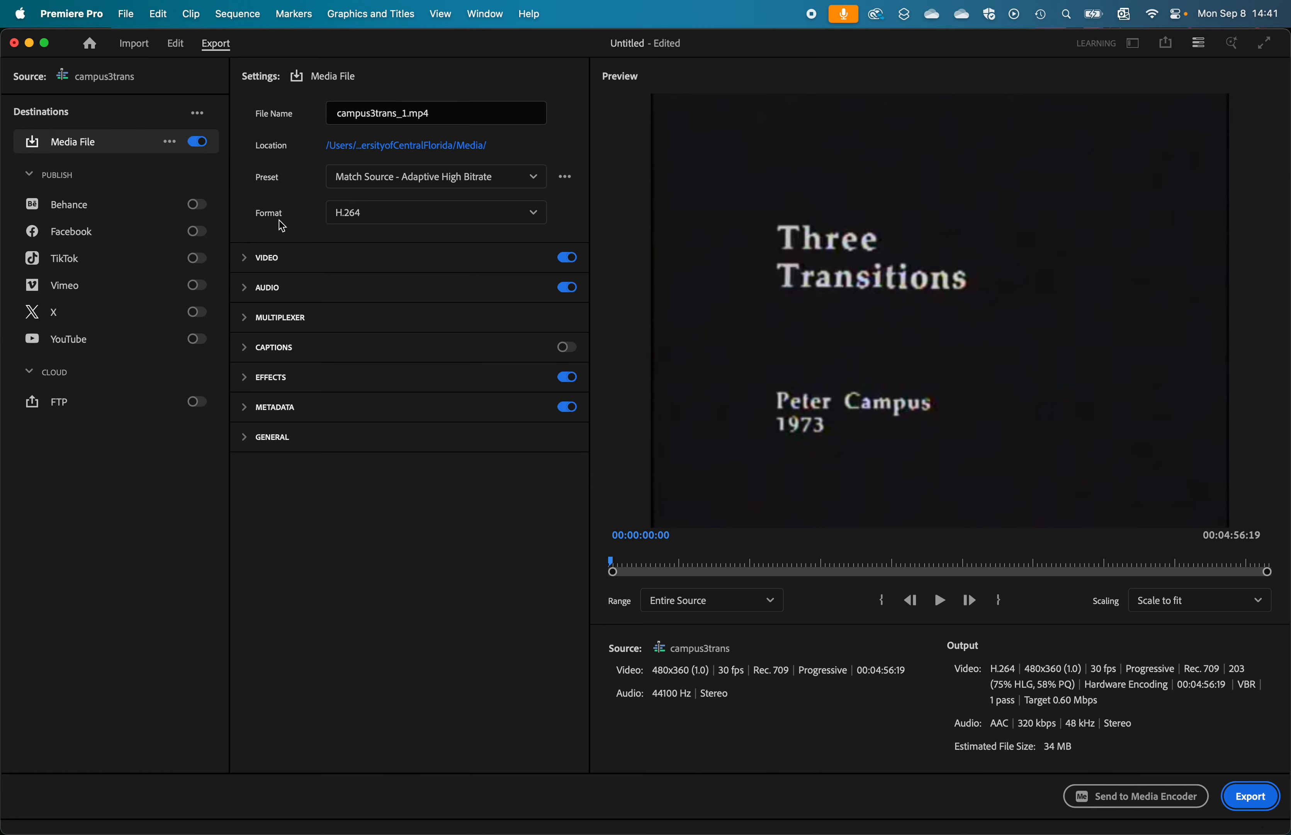
{"action": "left_click", "coordinate": [396, 218]}
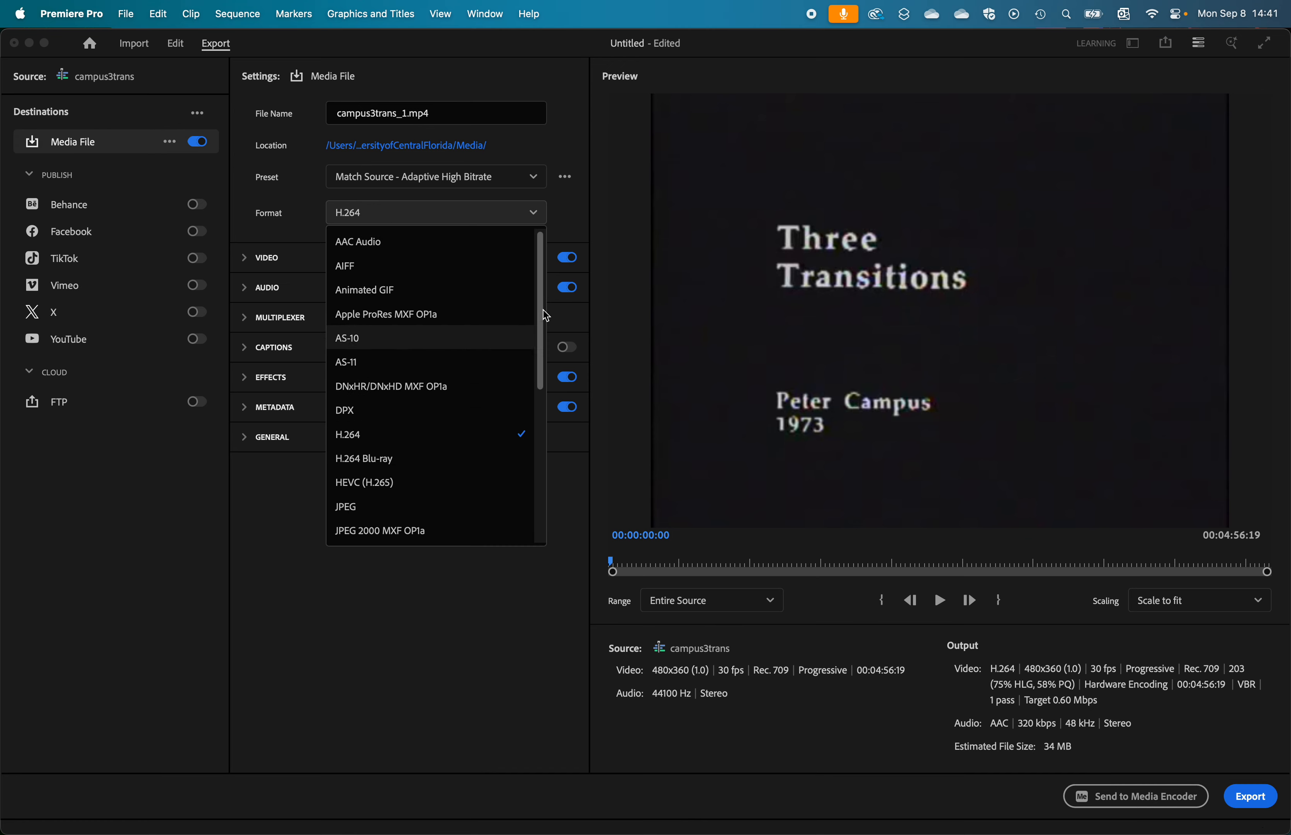
{"action": "scroll", "coordinate": [536, 475], "scroll_direction": "down", "scroll_amount": 10}
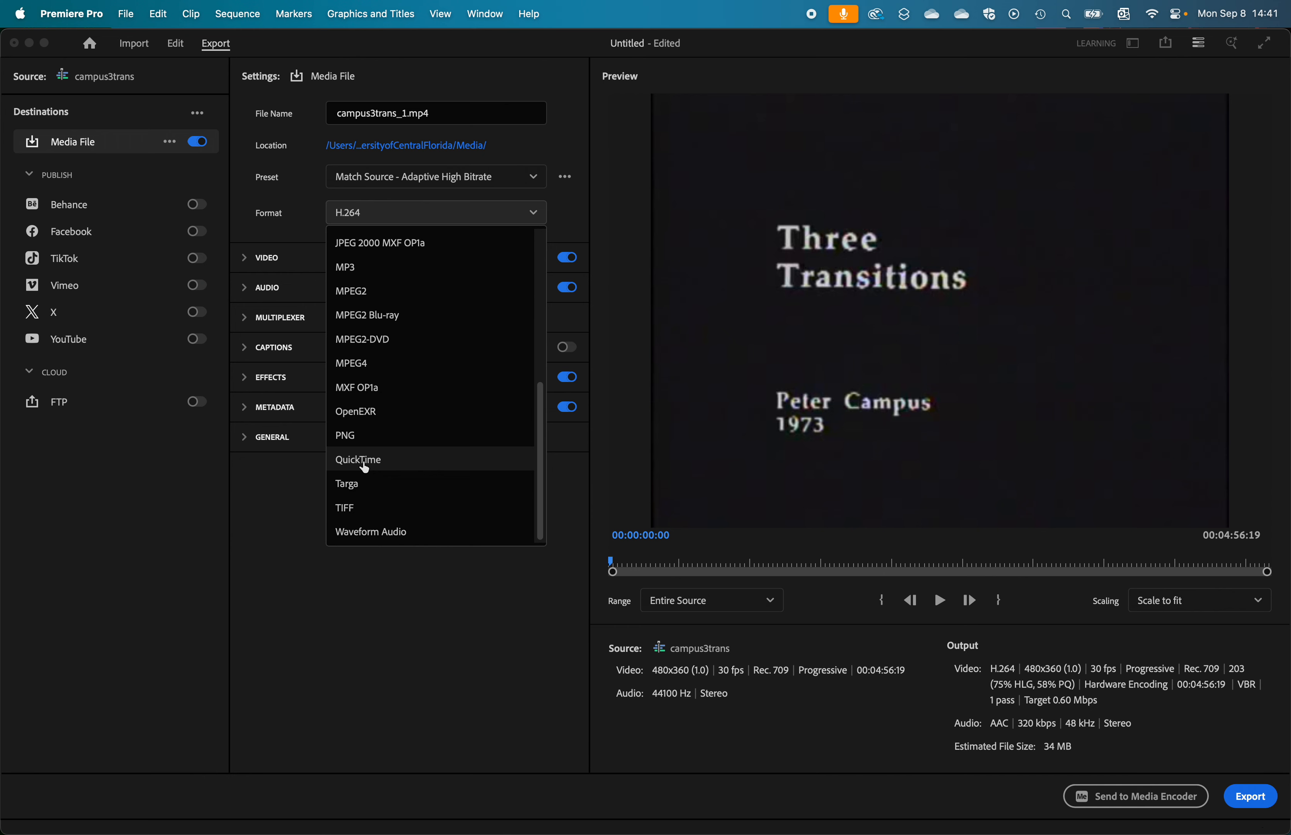
{"action": "left_click", "coordinate": [362, 462]}
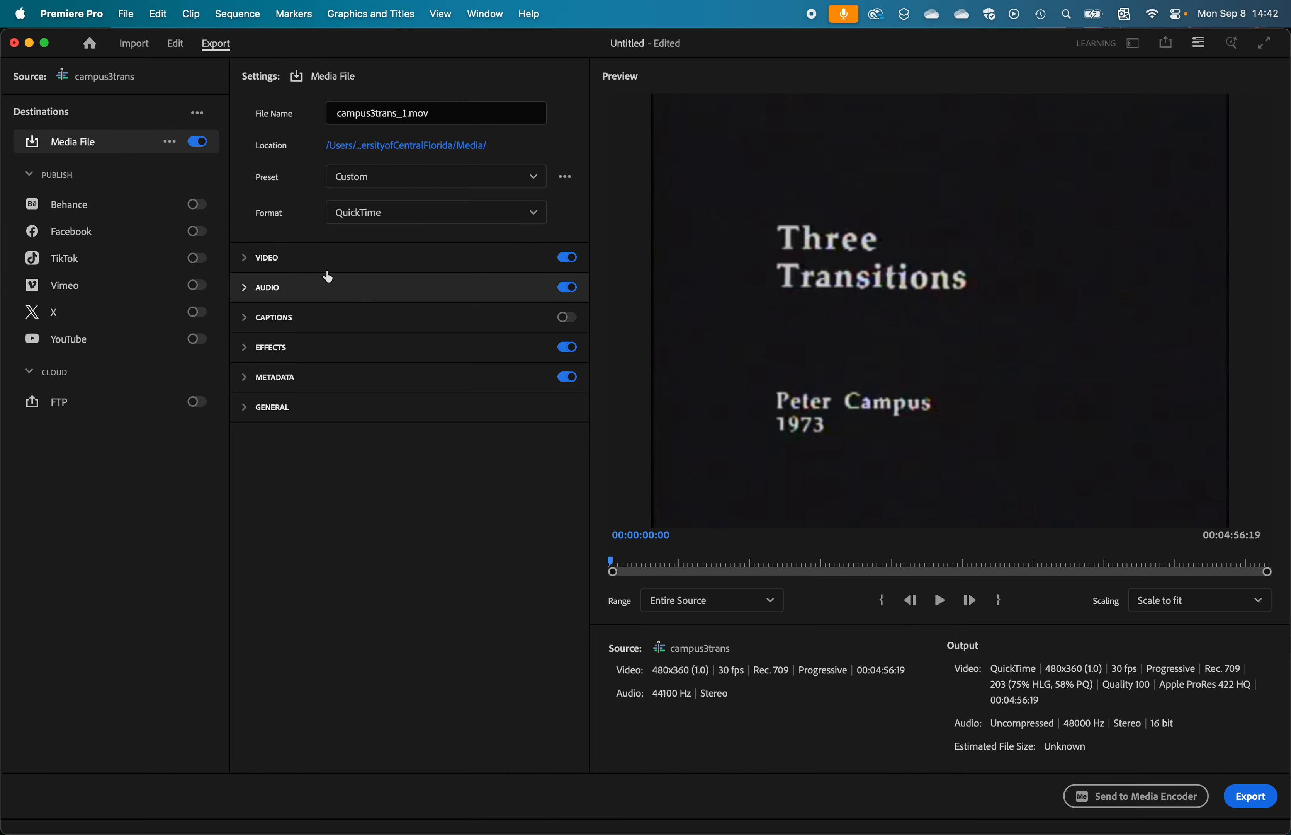
Step: Set the export's video codec to None (Uncompressed RGB 8-bit), keeping the frame size matched to the source
{"action": "left_click", "coordinate": [244, 258]}
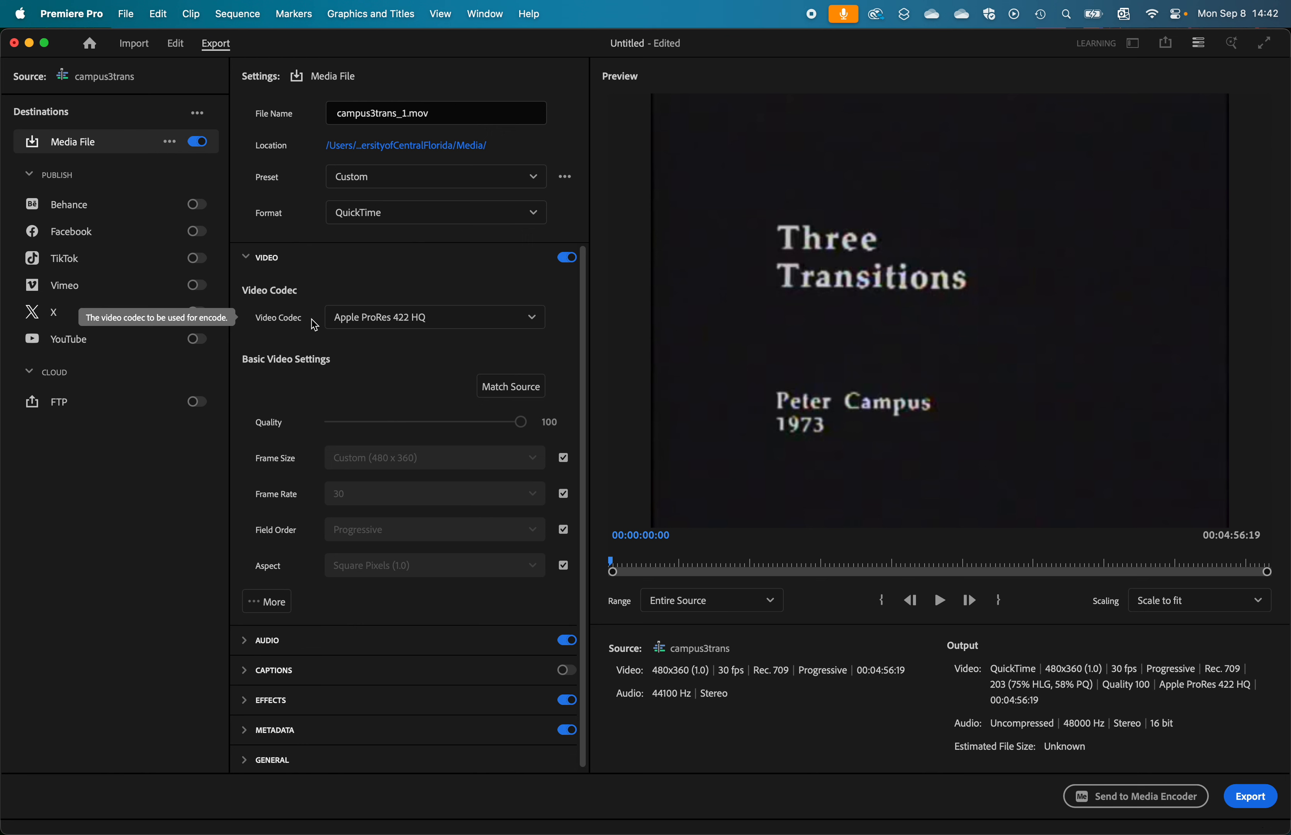
{"action": "left_click", "coordinate": [482, 321]}
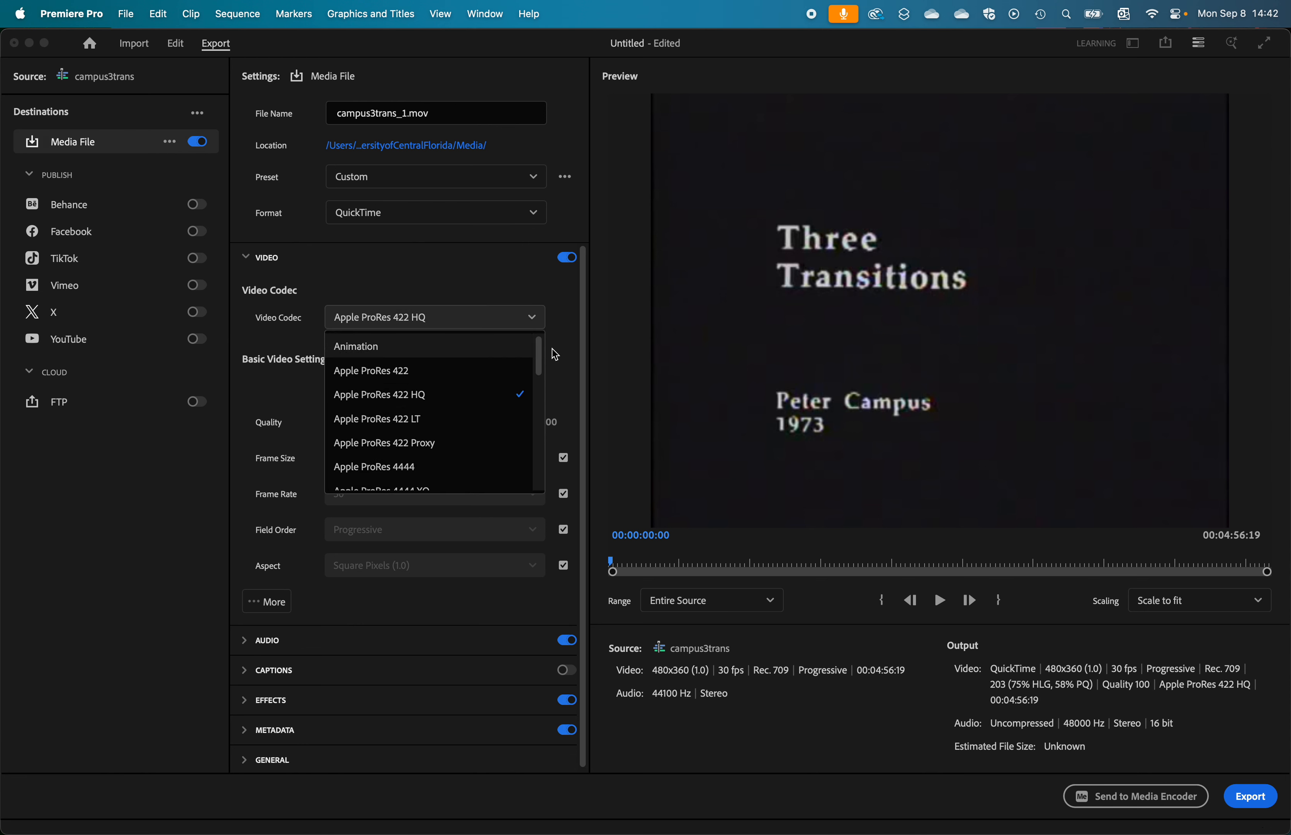
{"action": "left_click_drag", "start_coordinate": [541, 354], "coordinate": [522, 466]}
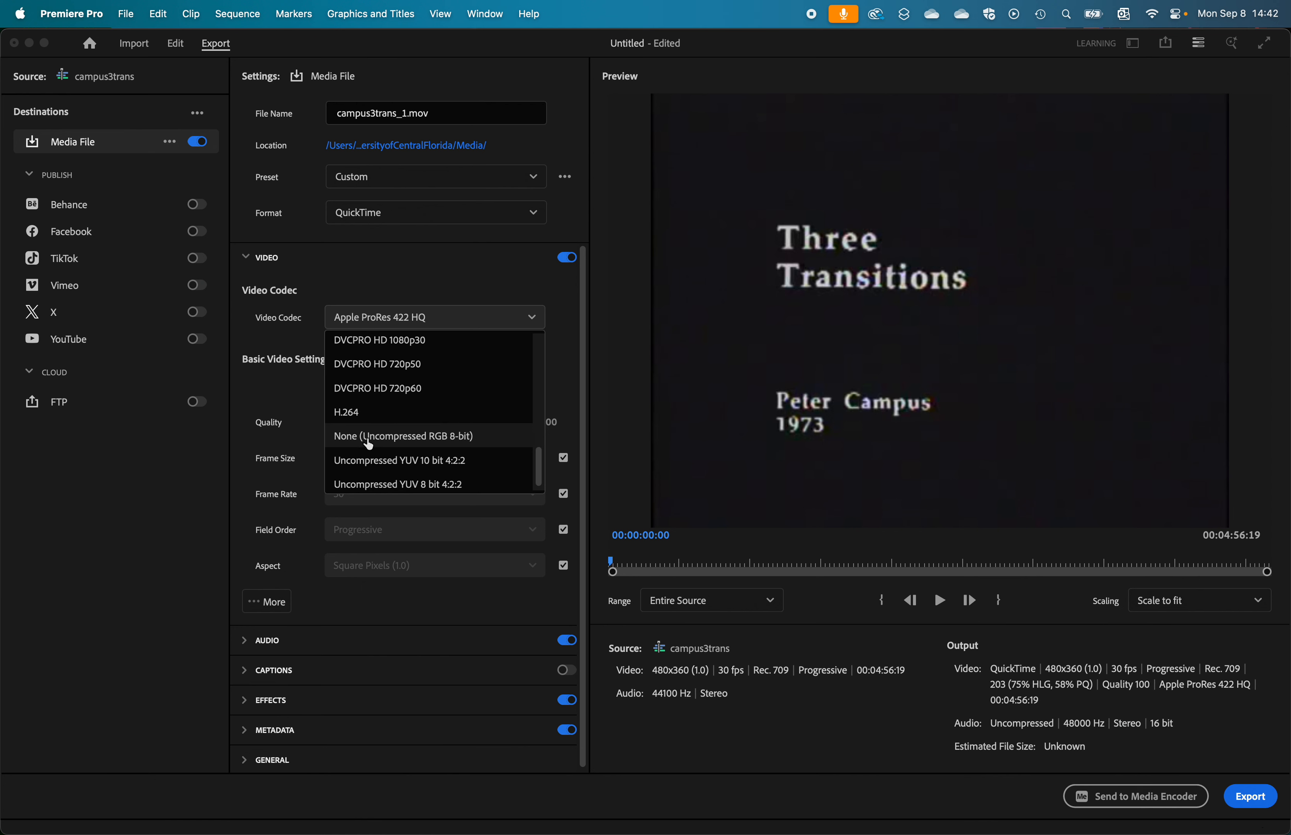
{"action": "left_click", "coordinate": [420, 438]}
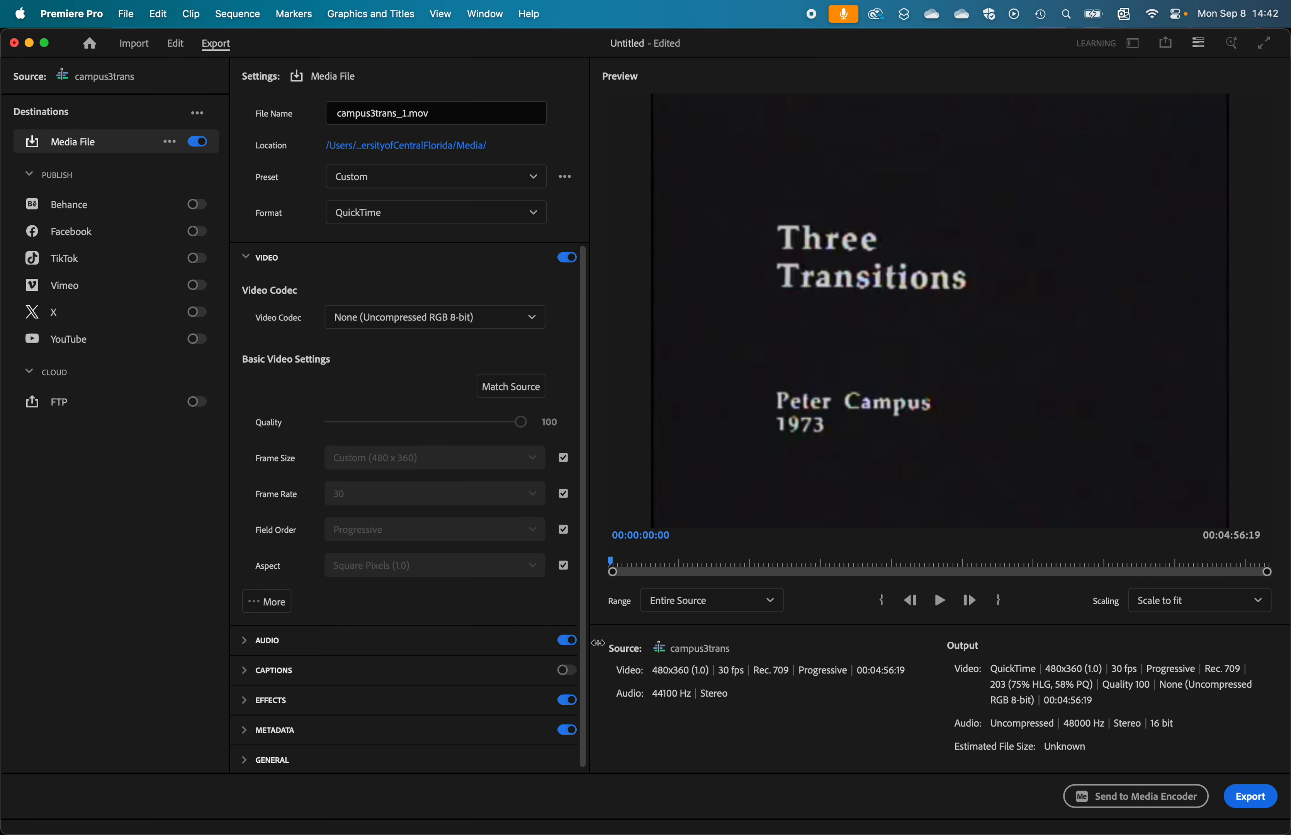
{"action": "left_click", "coordinate": [564, 459]}
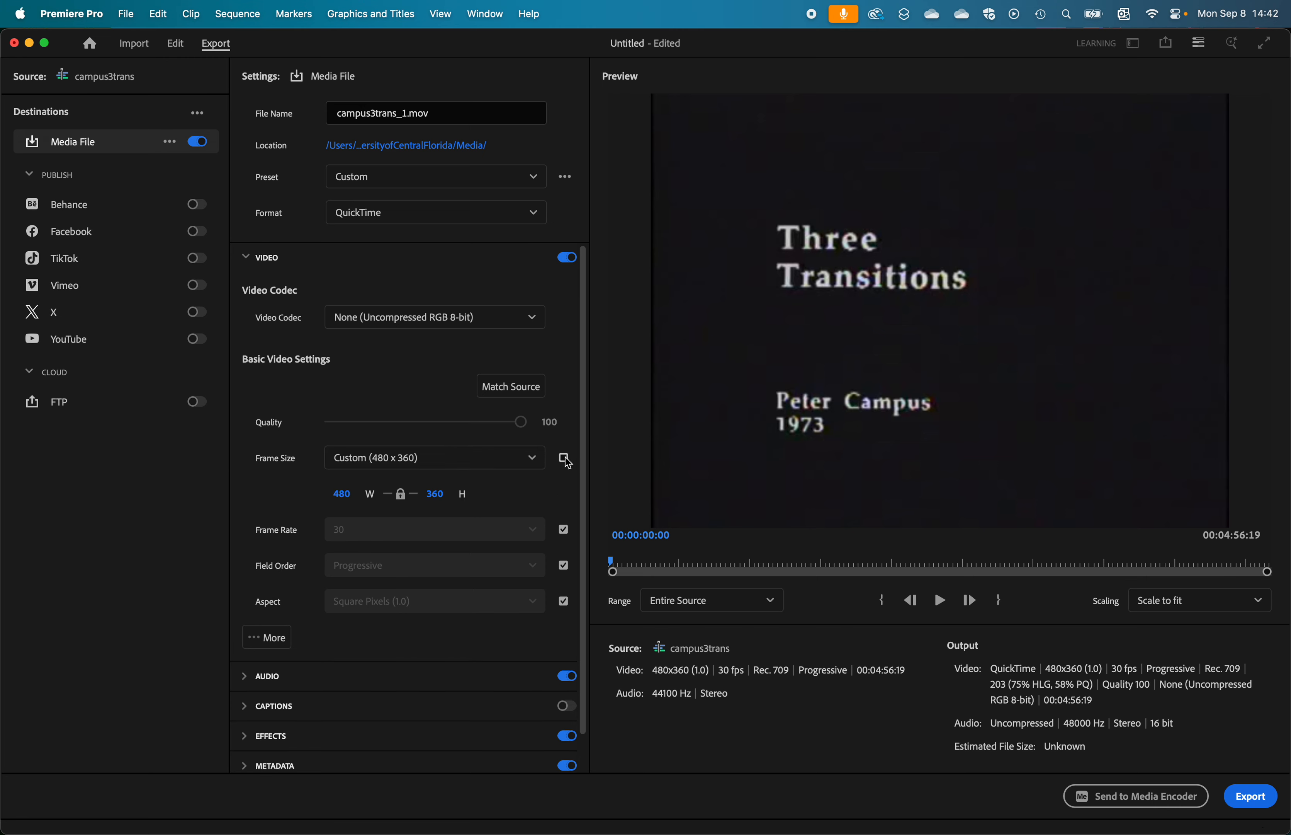
{"action": "left_click", "coordinate": [564, 459]}
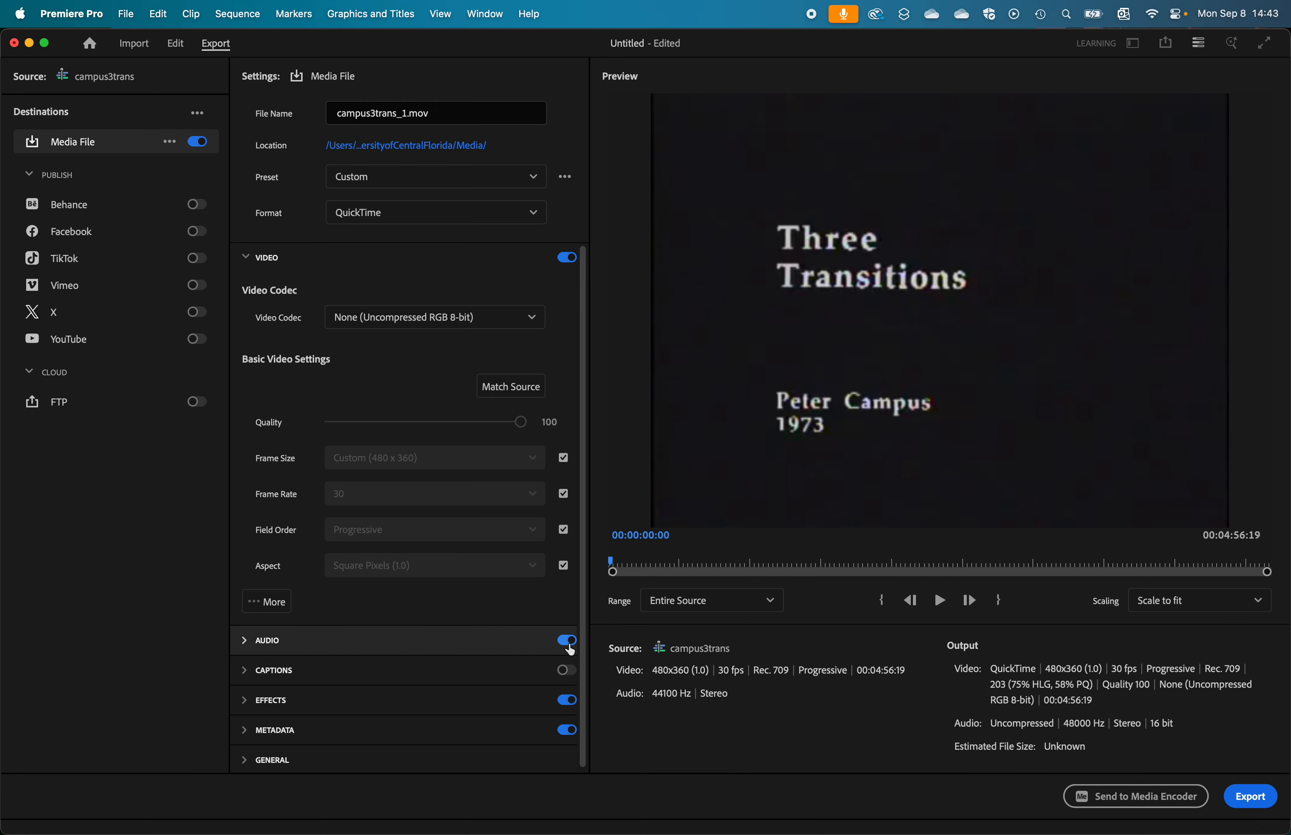
Step: Set the export's audio sample rate to 44100 Hz and export the video
{"action": "left_click", "coordinate": [242, 641]}
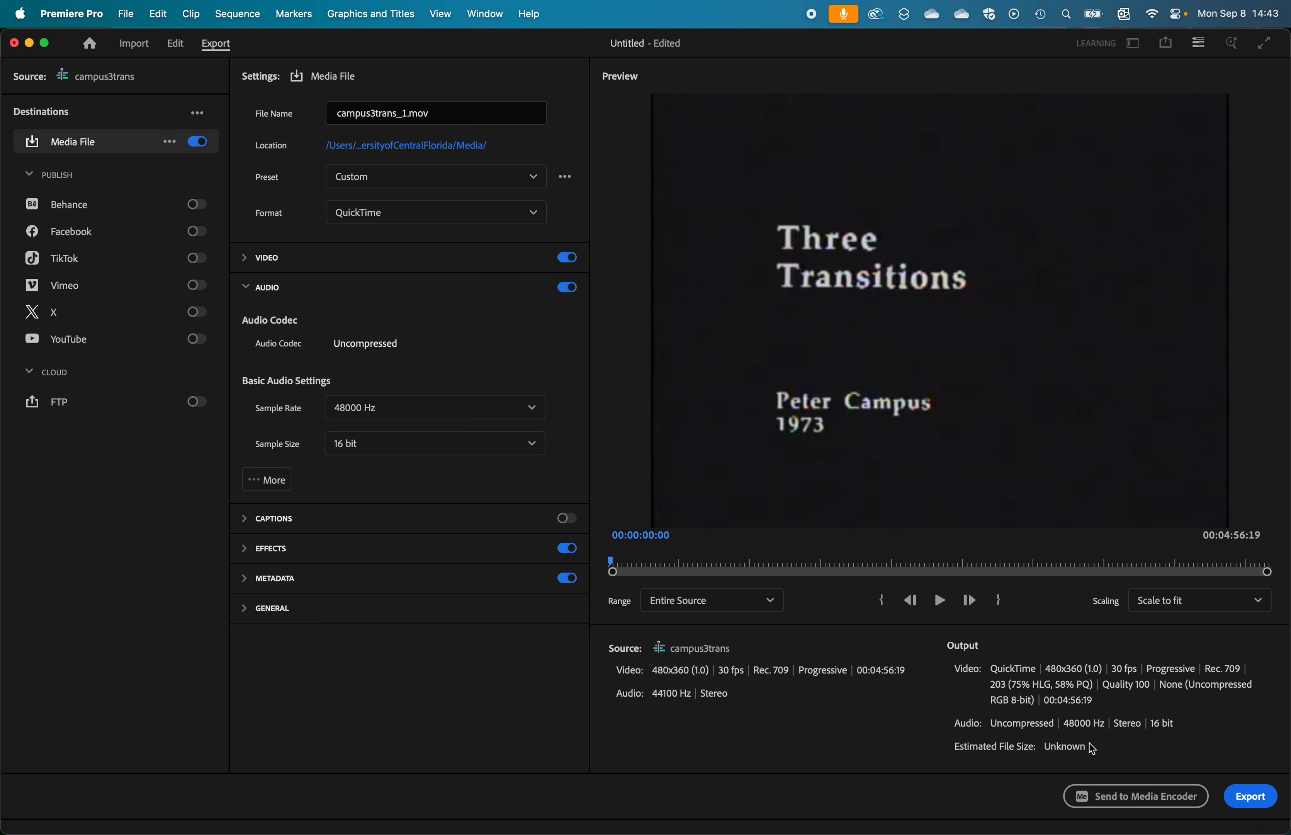
{"action": "left_click", "coordinate": [531, 408]}
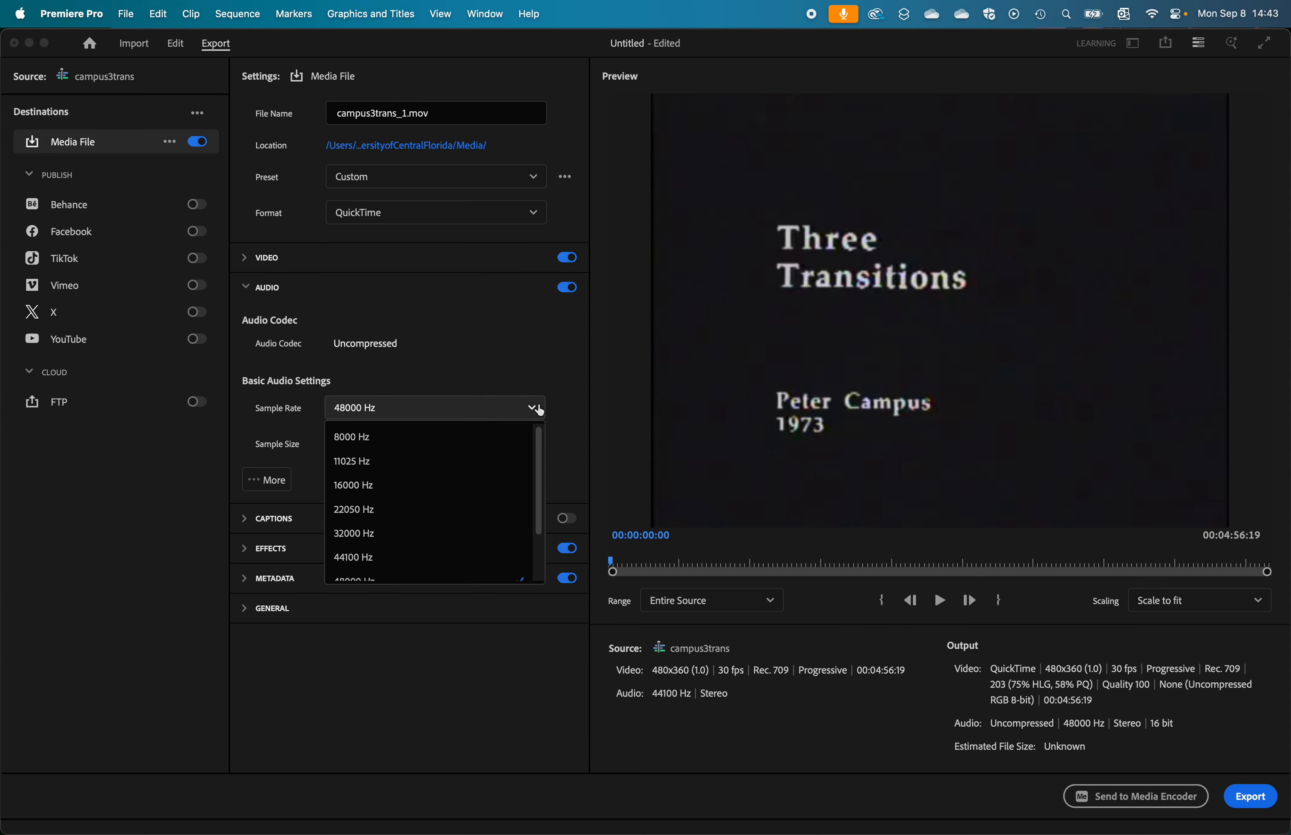
{"action": "left_click", "coordinate": [425, 559]}
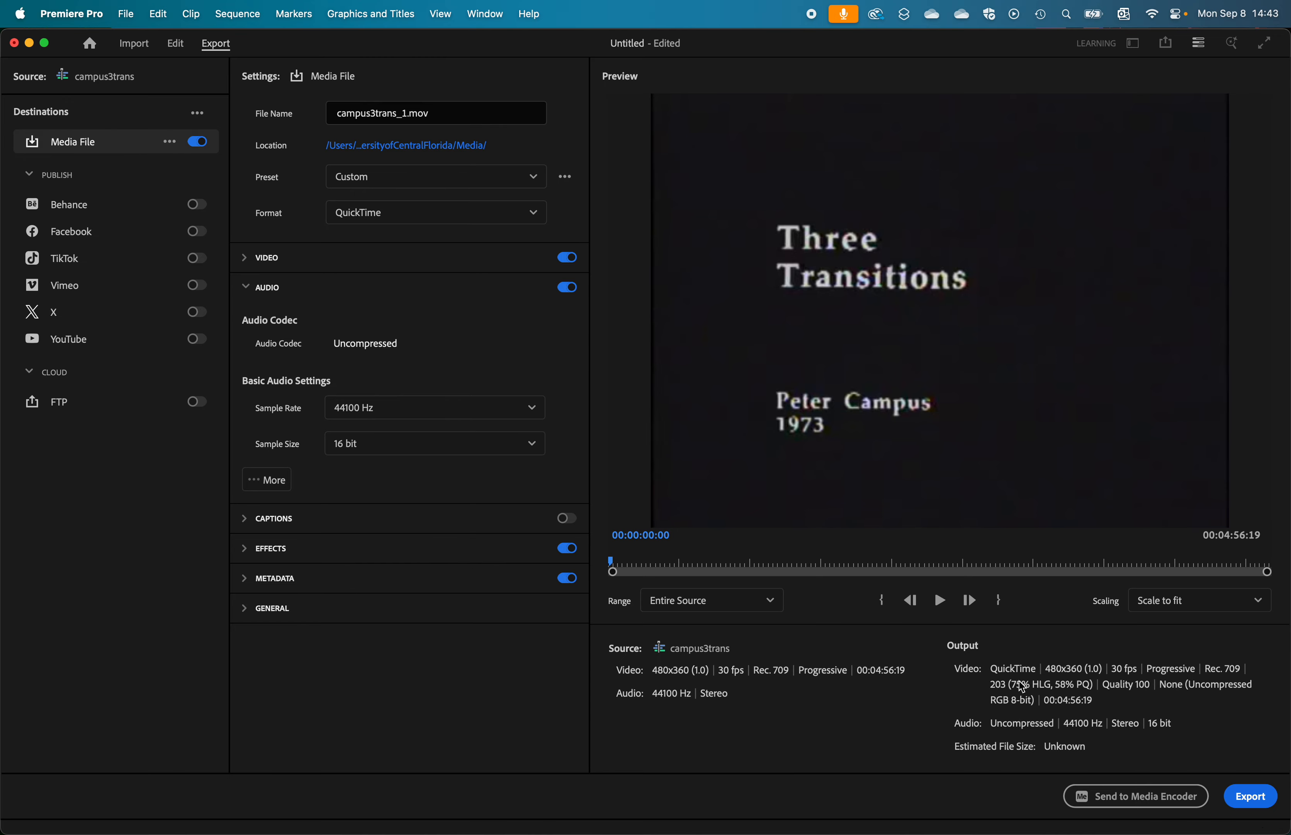
{"action": "left_click", "coordinate": [1251, 797]}
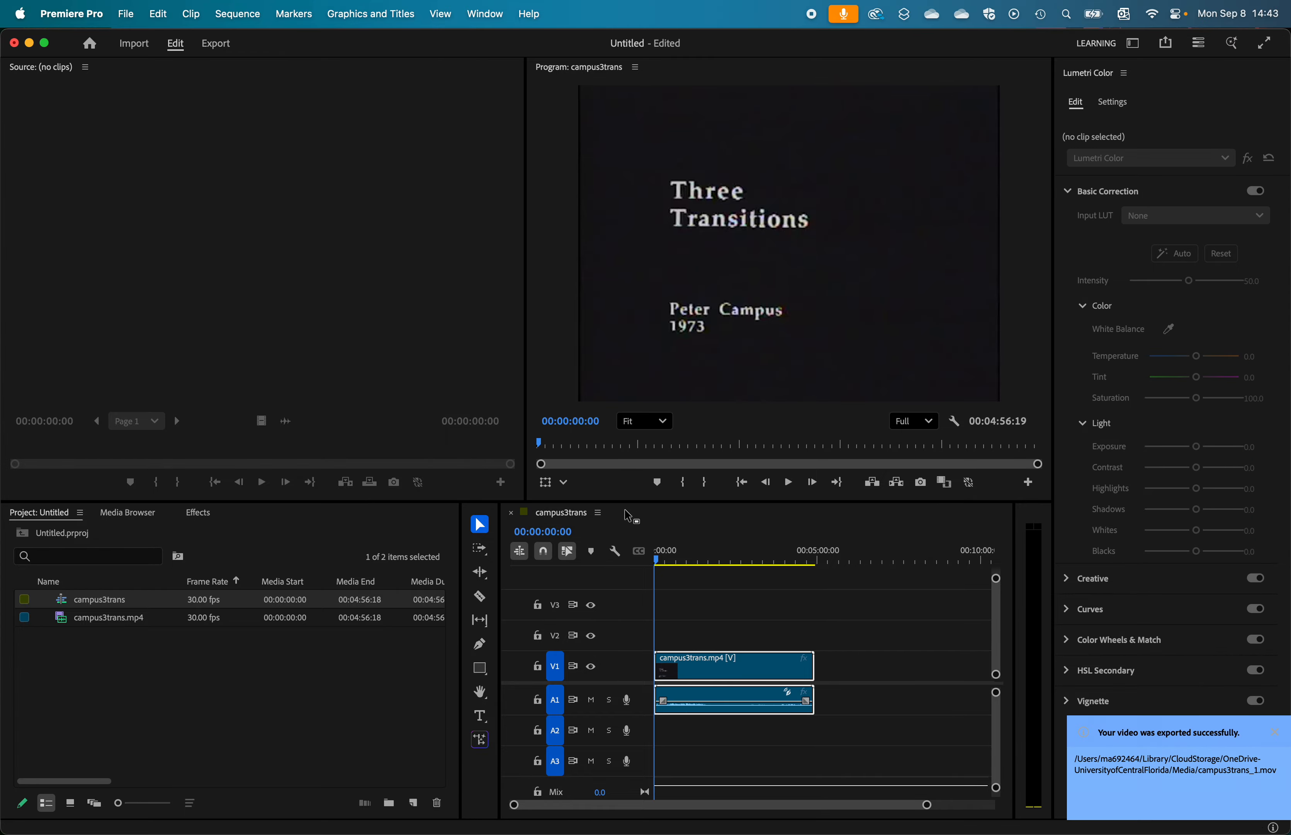
Step: Switch to Finder and check the details of the exported campus3trans_1.mov in the Media folder
{"action": "key", "text": "ctrl+Up"}
{"action": "left_click", "coordinate": [660, 631]}
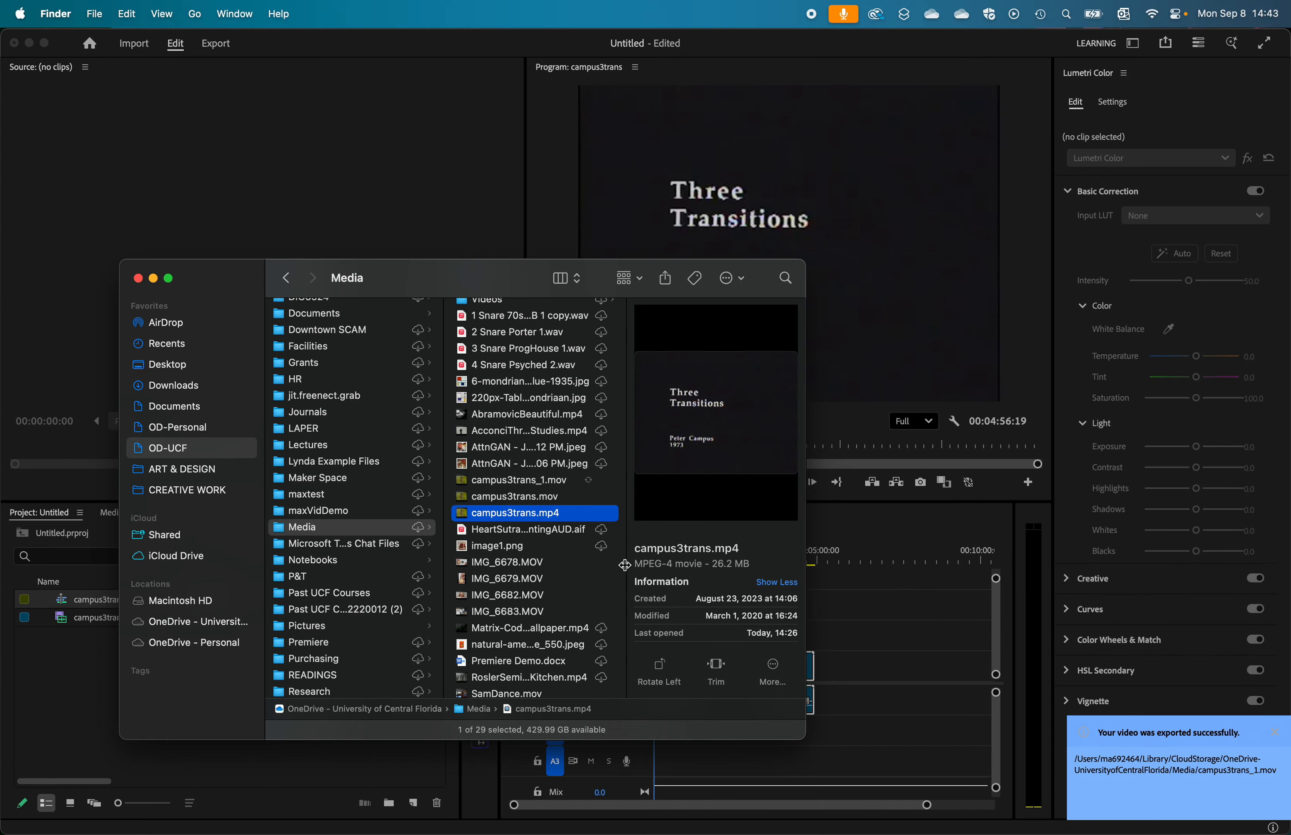
{"action": "left_click", "coordinate": [551, 482]}
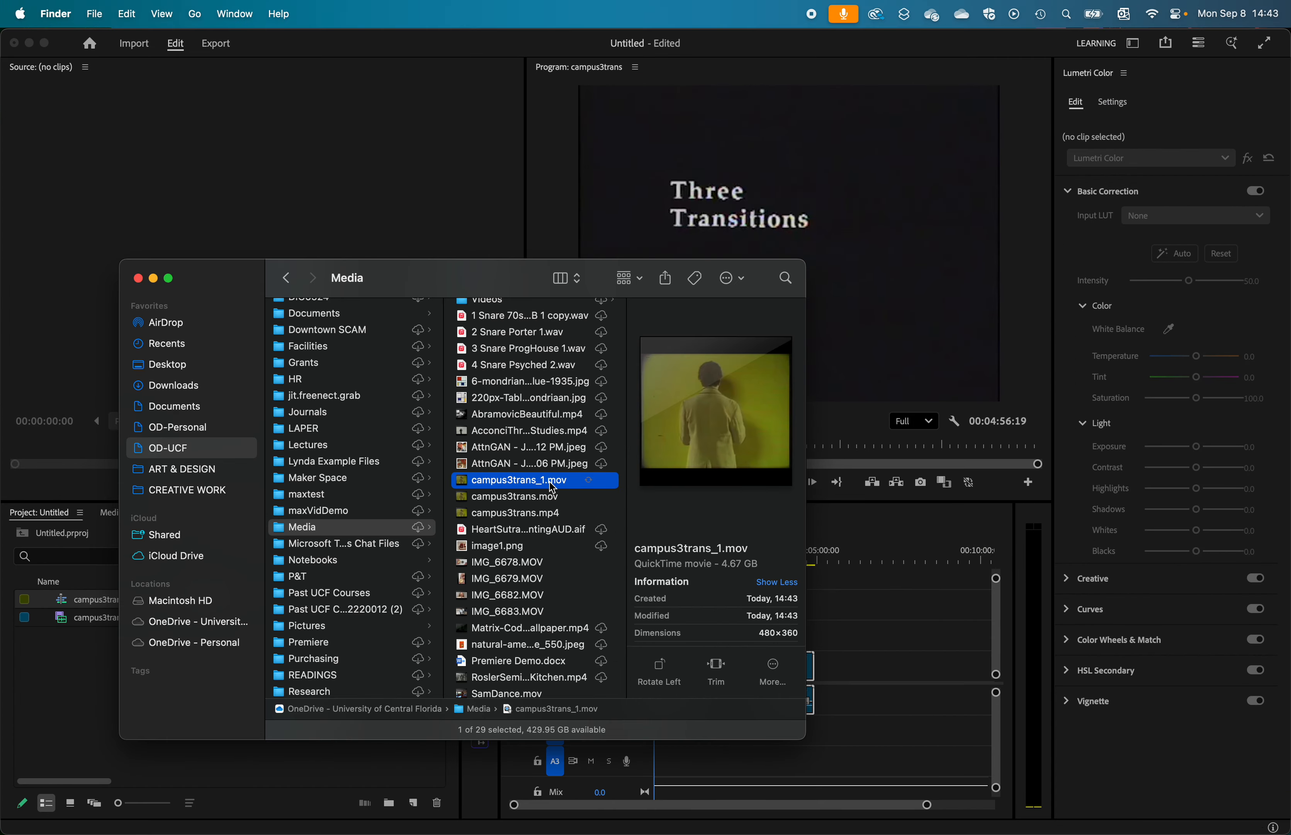